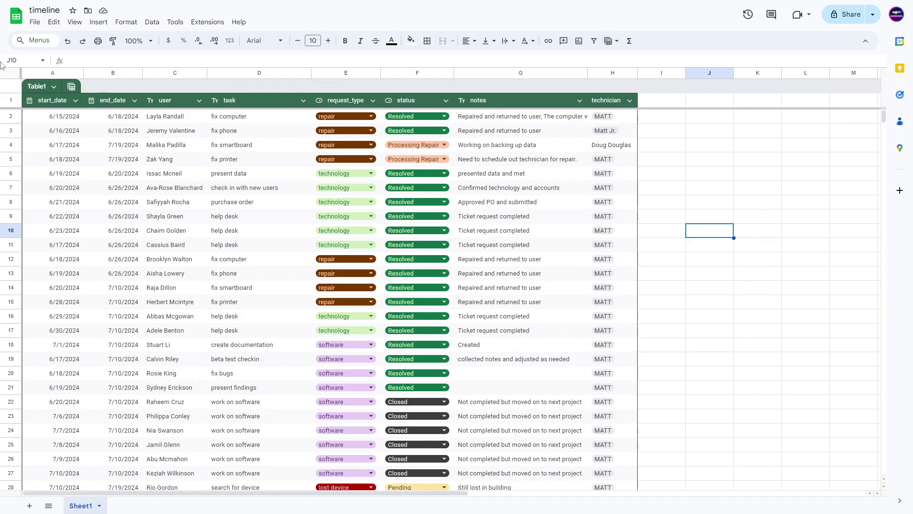
# Look over the Insert menu's options for the ticket spreadsheet, then dismiss it
pyautogui.click(98, 22)
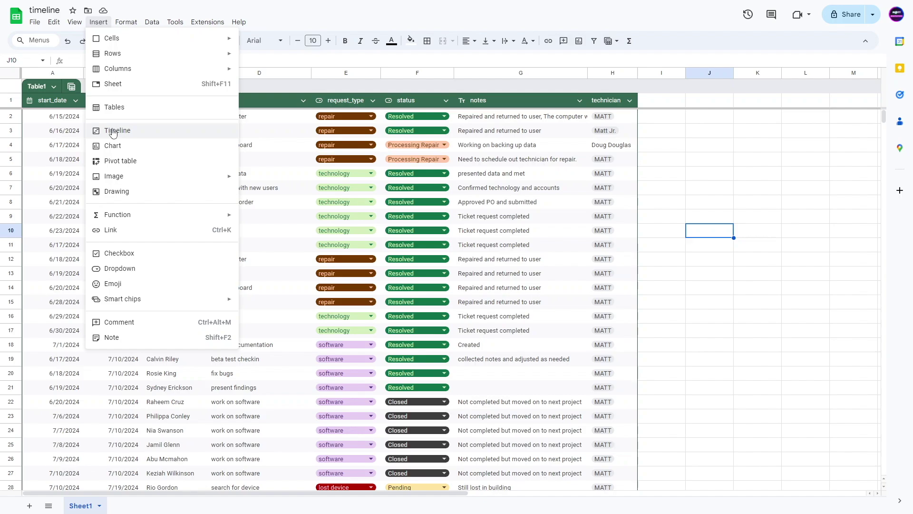
pyautogui.click(269, 164)
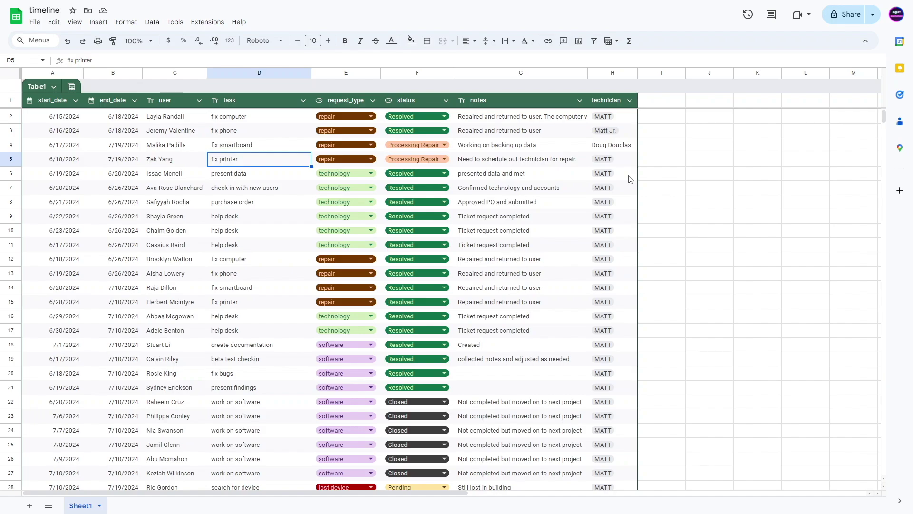
# Scroll down through all the Table1 ticket rows and back up to the top
pyautogui.scroll(-7, 193, 303)
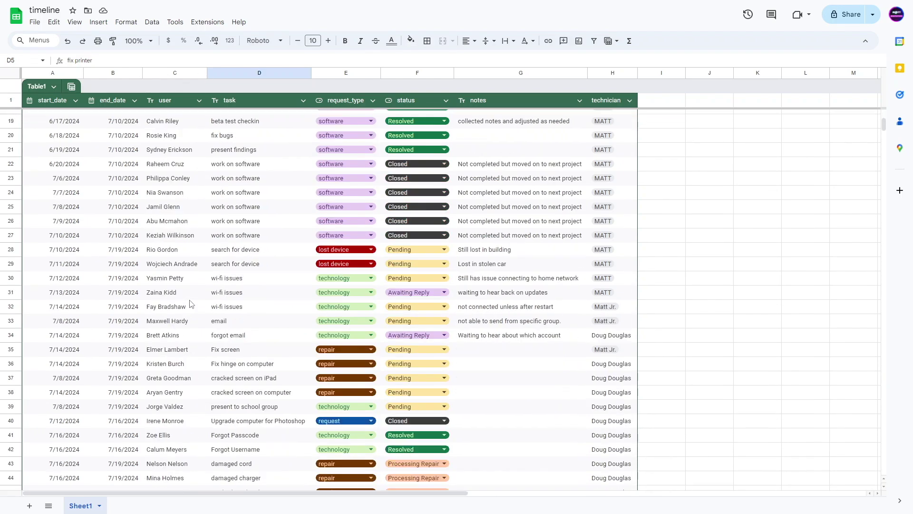
pyautogui.scroll(-3, 193, 303)
pyautogui.scroll(4, 193, 303)
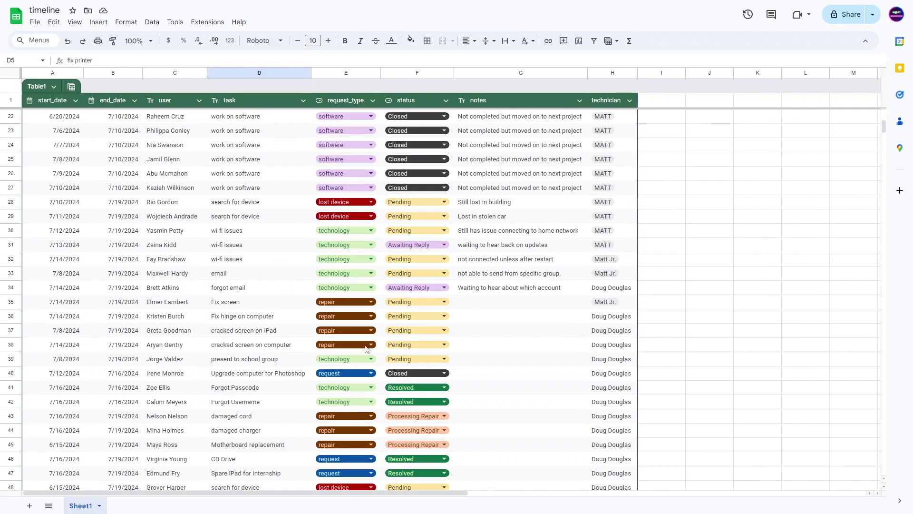
pyautogui.scroll(5, 328, 237)
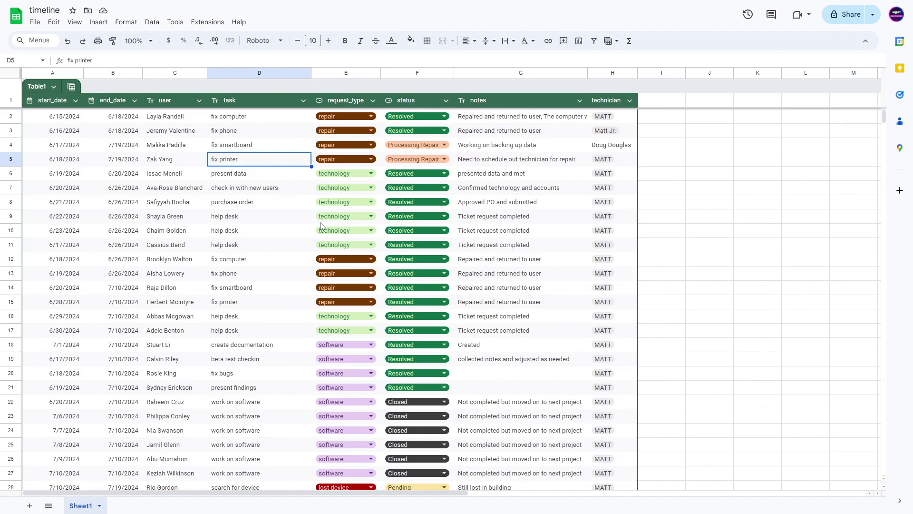
# Insert a timeline with its data range set to A:H instead of Table1
pyautogui.click(98, 22)
pyautogui.click(118, 131)
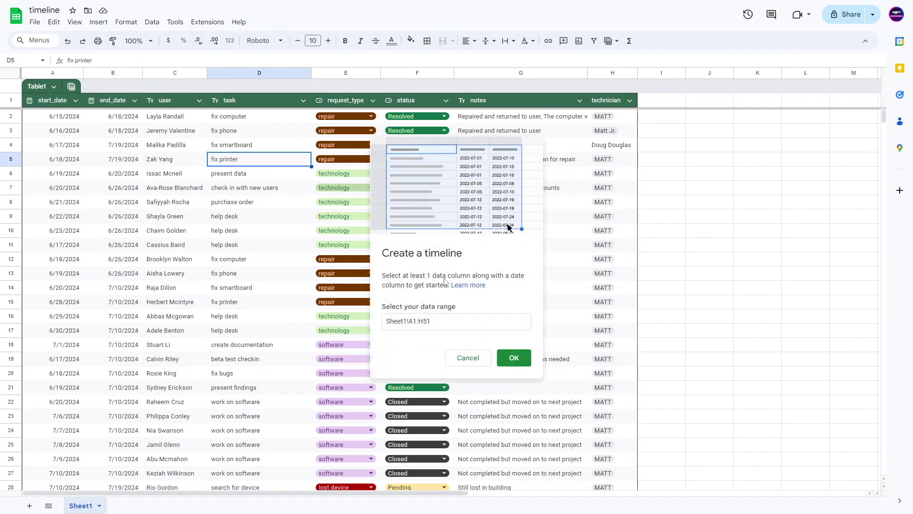
pyautogui.moveTo(462, 320); pyautogui.dragTo(376, 323)
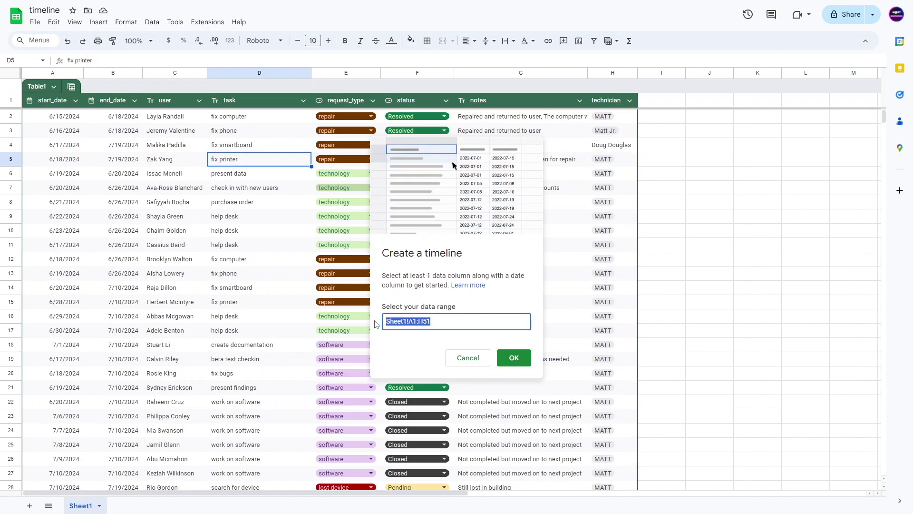
pyautogui.write('T')
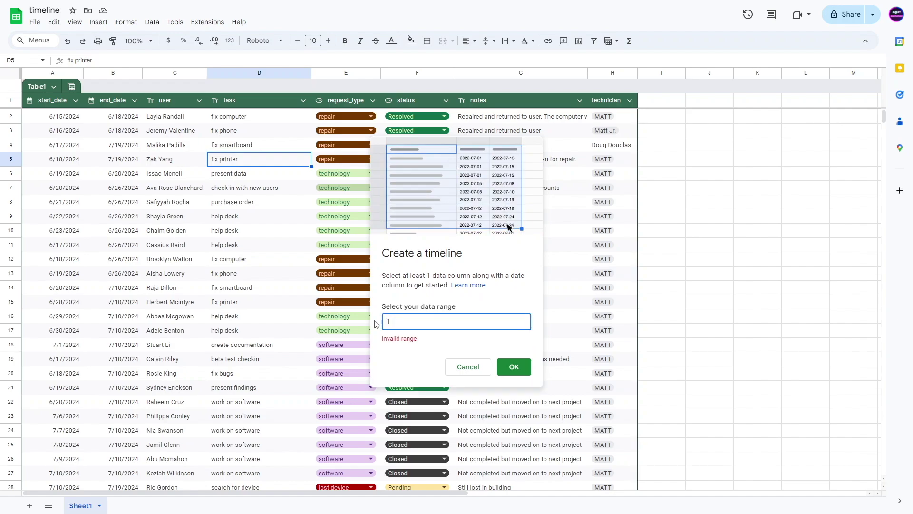
pyautogui.write('able1')
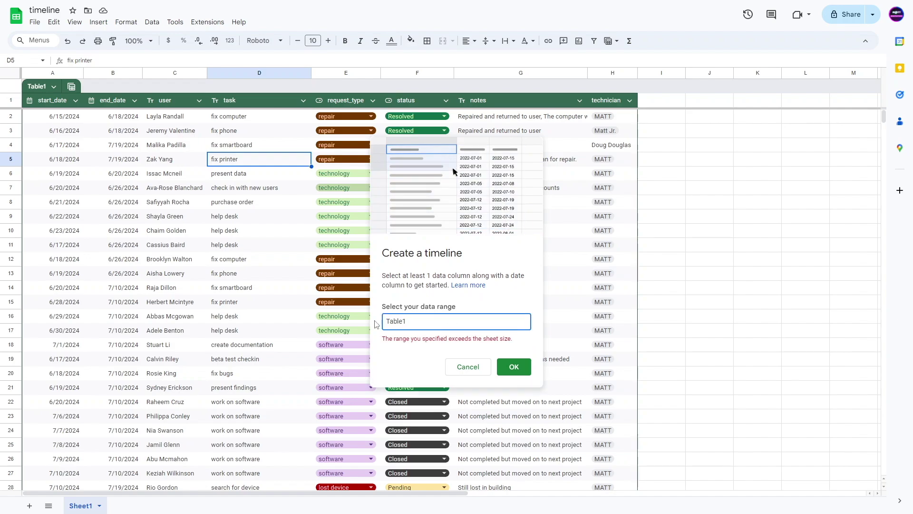
pyautogui.hotkey('ctrl', 'a')
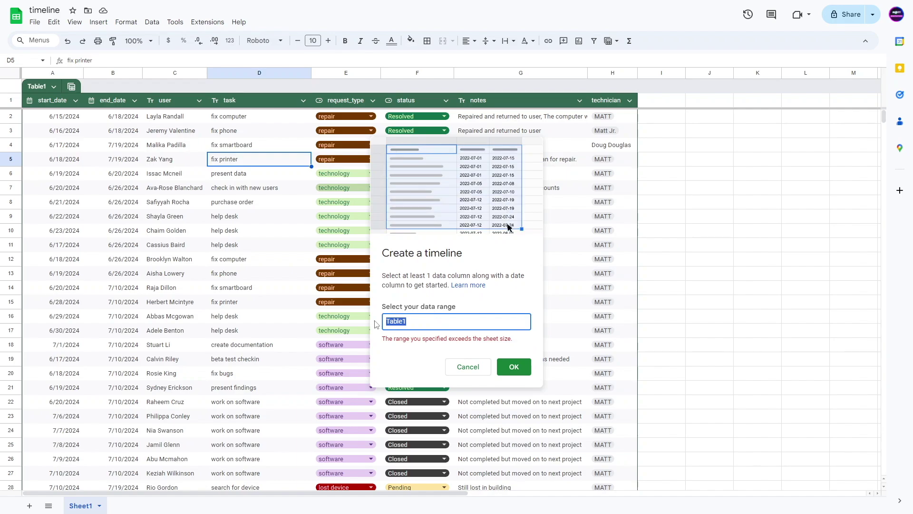
pyautogui.write('A:H')
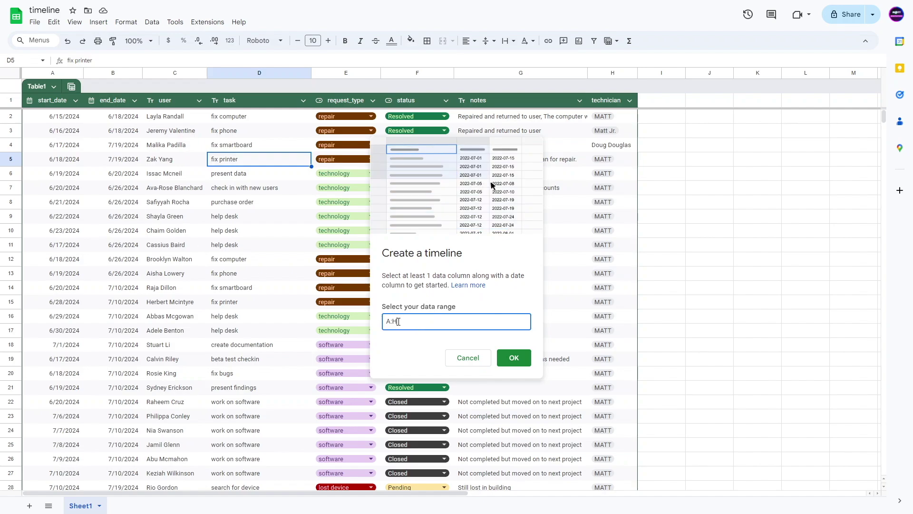
pyautogui.click(510, 358)
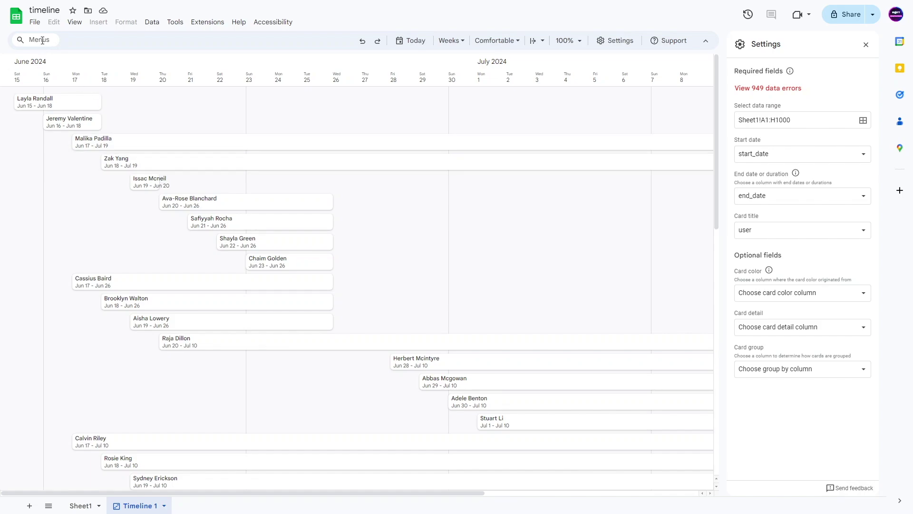
pyautogui.scroll(-15, 190, 212)
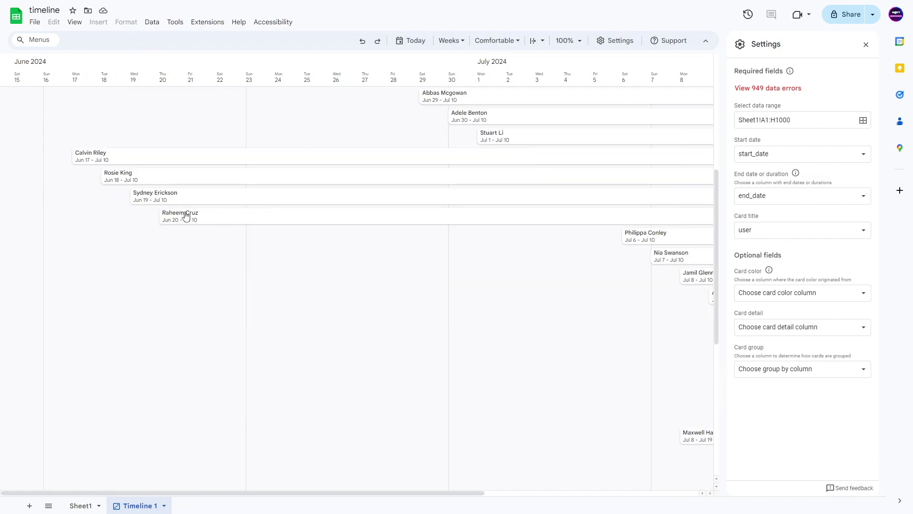
pyautogui.scroll(20, 196, 269)
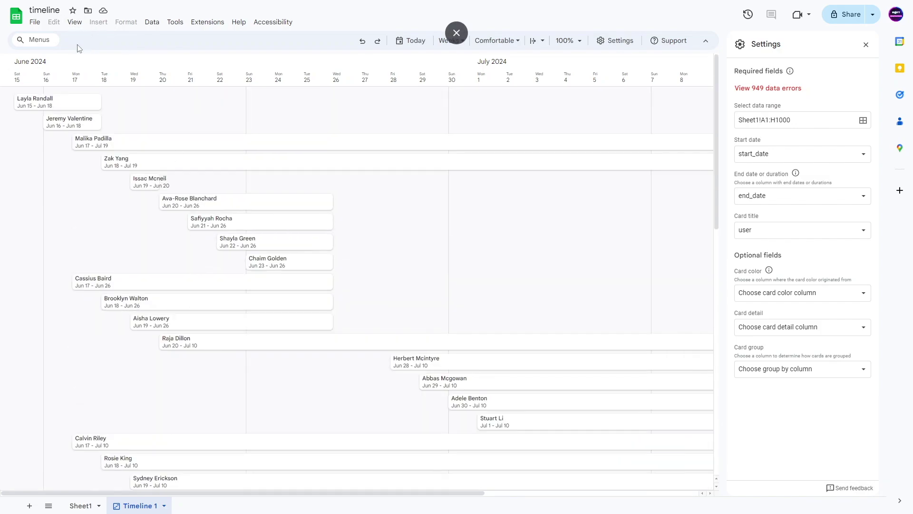
pyautogui.click(34, 22)
pyautogui.moveTo(75, 22)
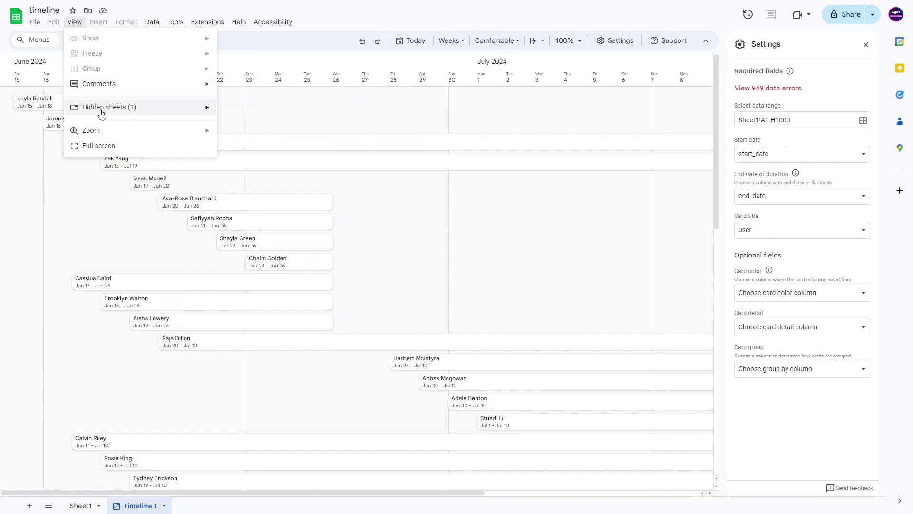
pyautogui.moveTo(142, 24)
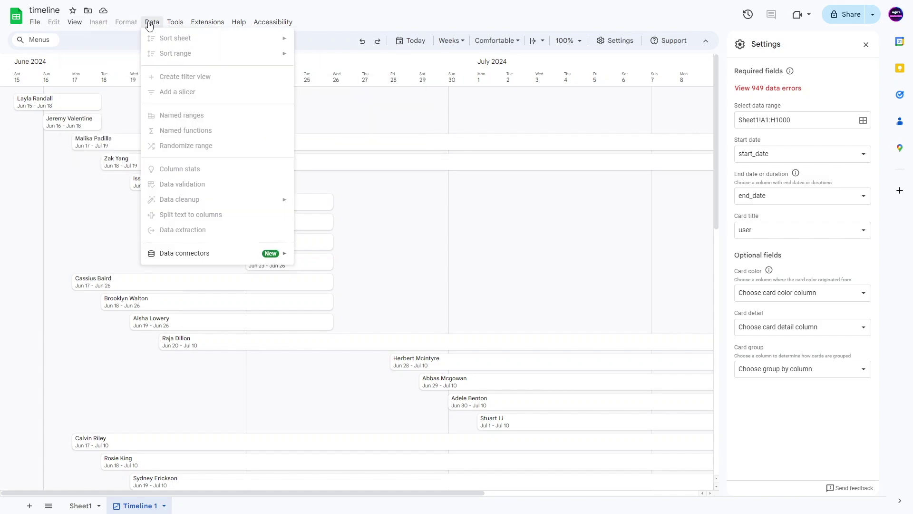
pyautogui.moveTo(201, 25)
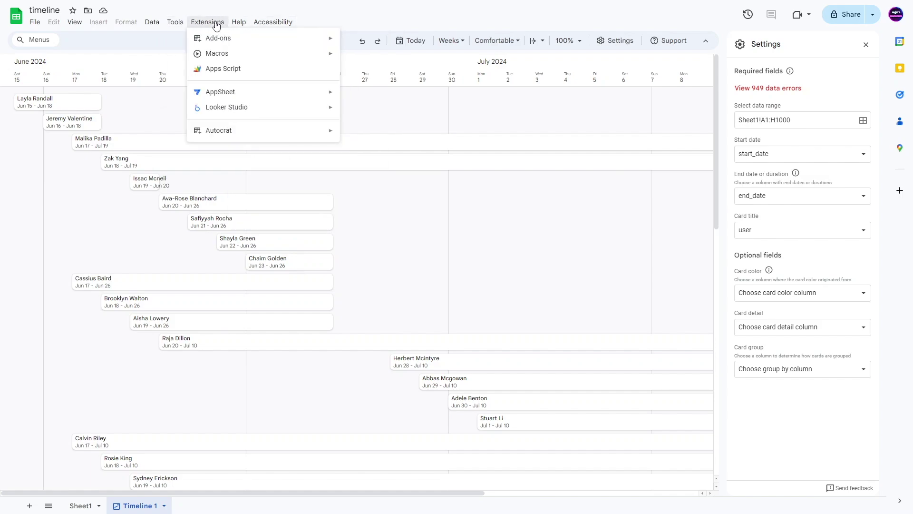
pyautogui.click(54, 178)
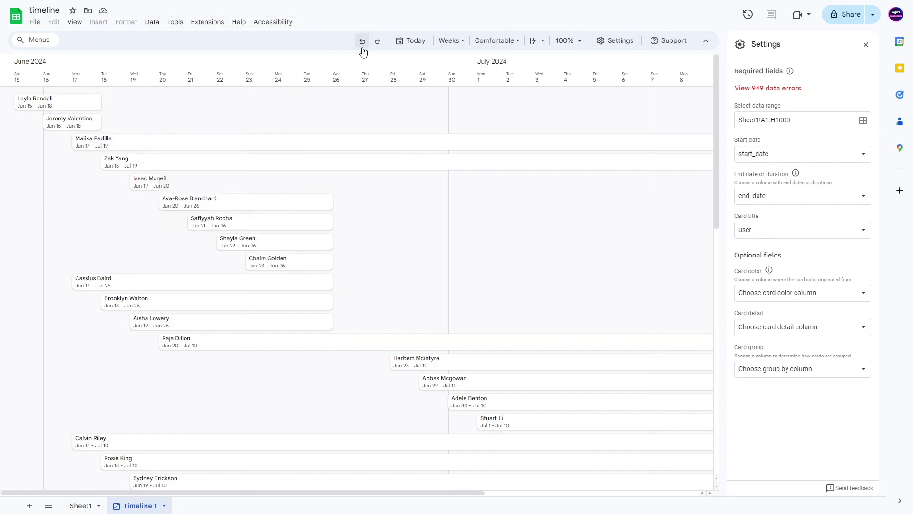
# Jump the timeline to today and view it at the Days scale
pyautogui.click(413, 42)
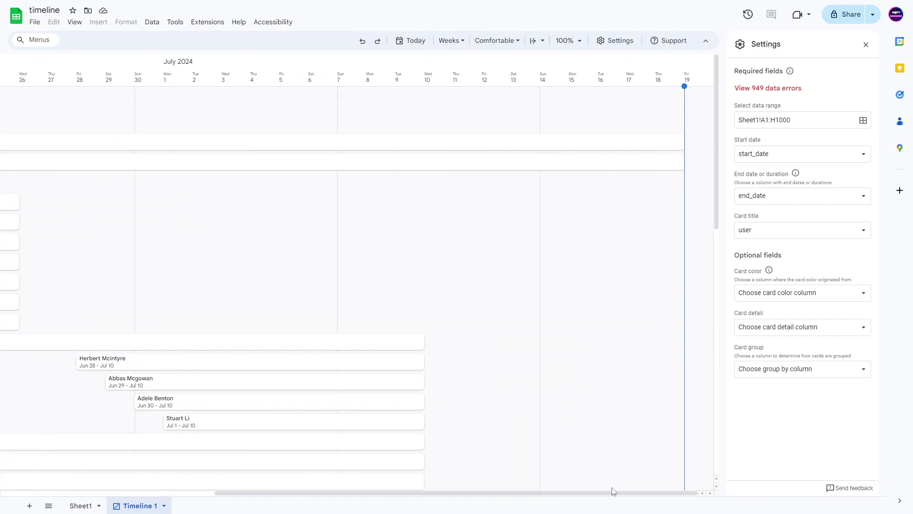
pyautogui.moveTo(611, 494); pyautogui.dragTo(265, 489)
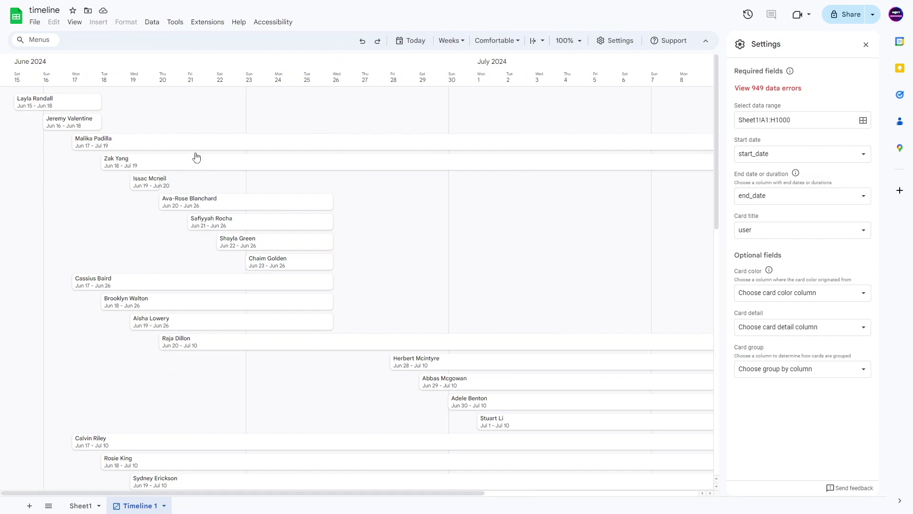
pyautogui.click(453, 42)
pyautogui.click(462, 62)
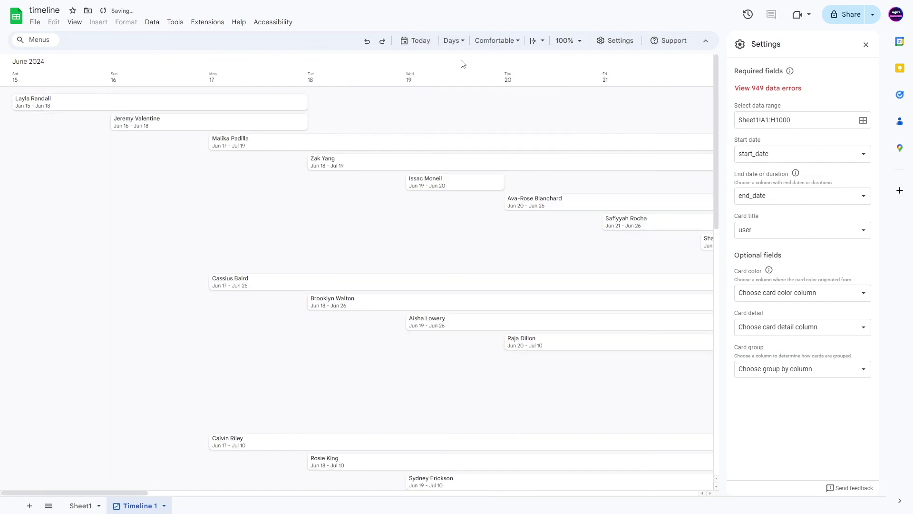
pyautogui.moveTo(71, 493); pyautogui.dragTo(106, 441)
# Try the Months scale, then settle on the Multiyear scale
pyautogui.click(453, 41)
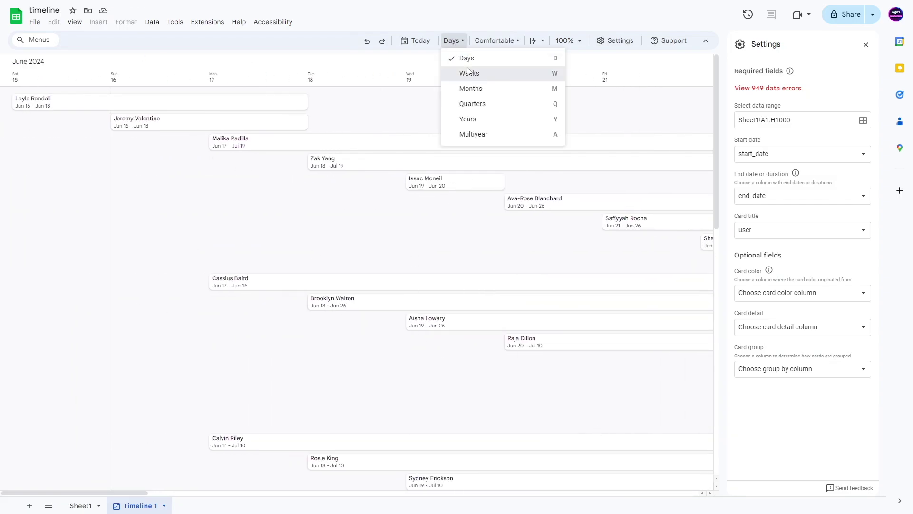
pyautogui.click(469, 89)
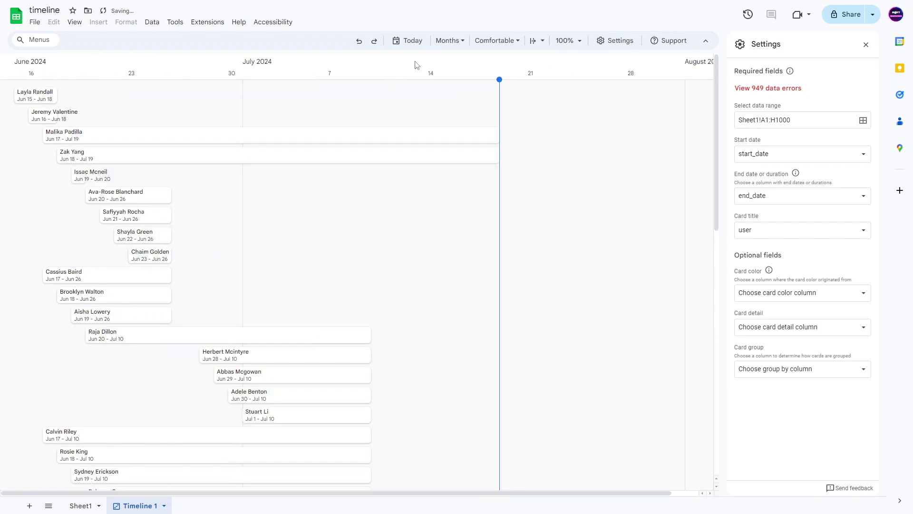
pyautogui.click(447, 41)
pyautogui.click(471, 134)
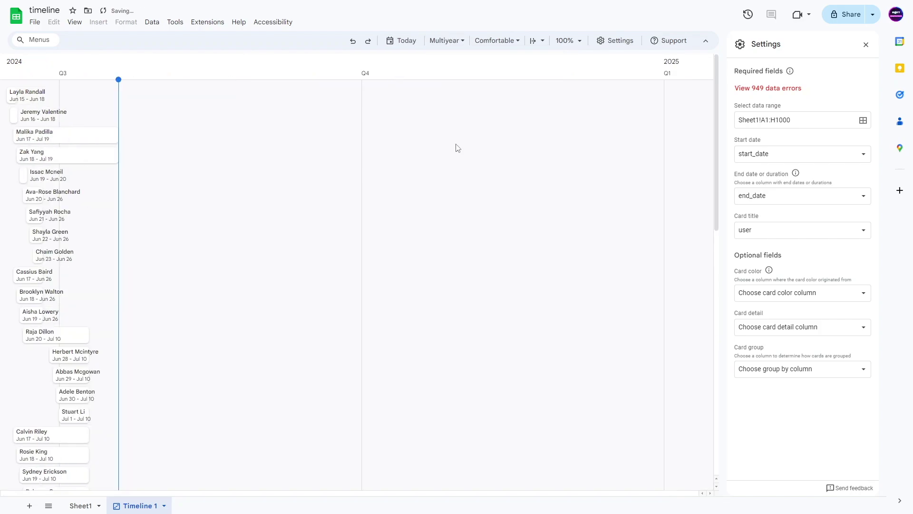
pyautogui.scroll(-8, 179, 336)
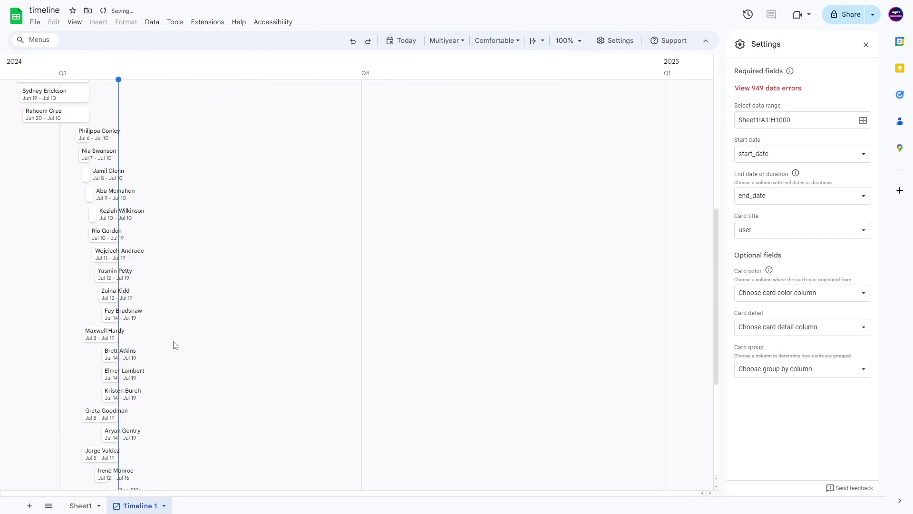
pyautogui.scroll(5, 71, 285)
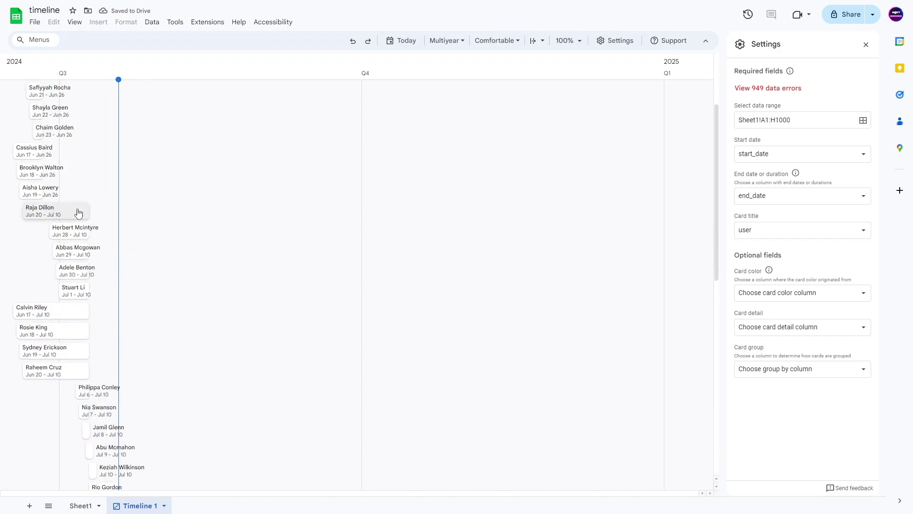
pyautogui.click(446, 40)
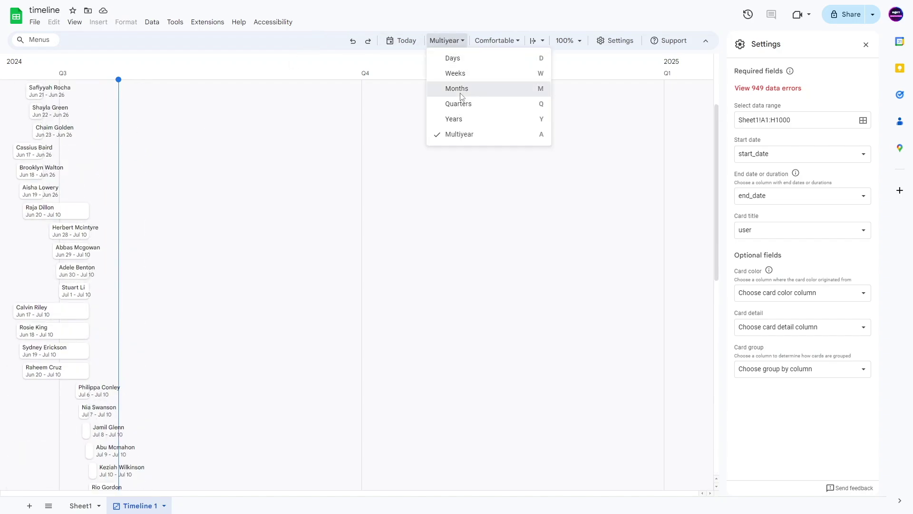
# Switch the timeline to Months and try Condensed density before returning to Comfortable
pyautogui.click(457, 89)
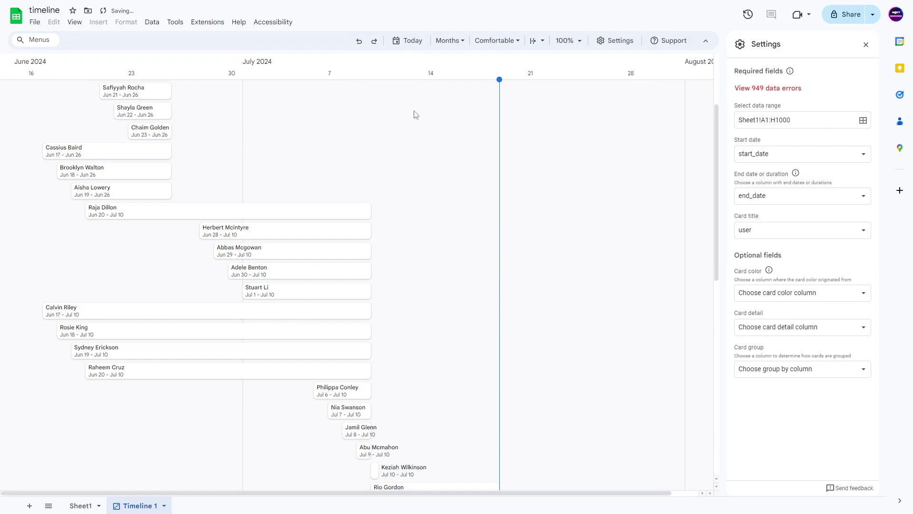
pyautogui.click(497, 41)
pyautogui.click(500, 75)
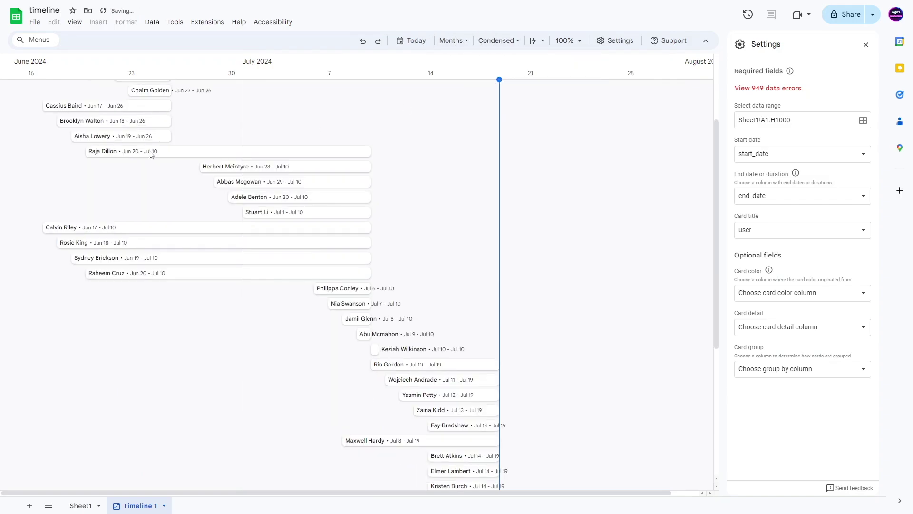
pyautogui.scroll(3, 151, 153)
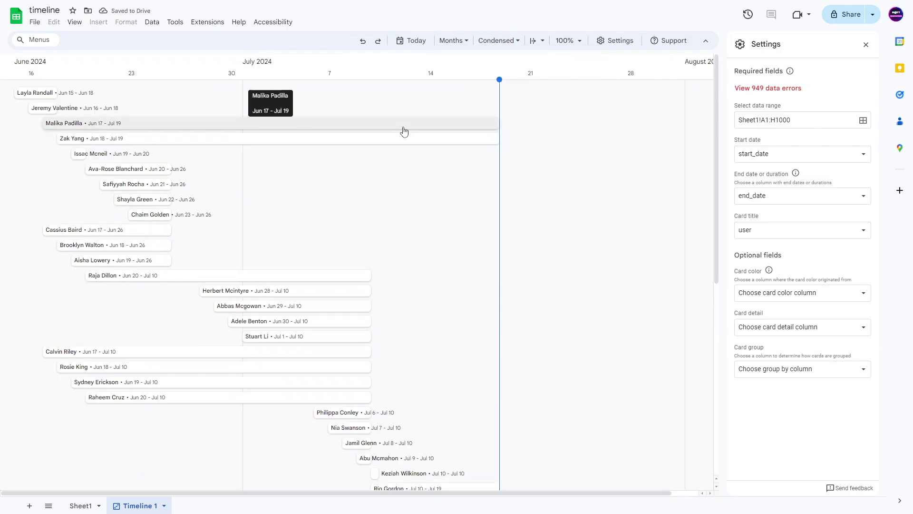
pyautogui.click(503, 42)
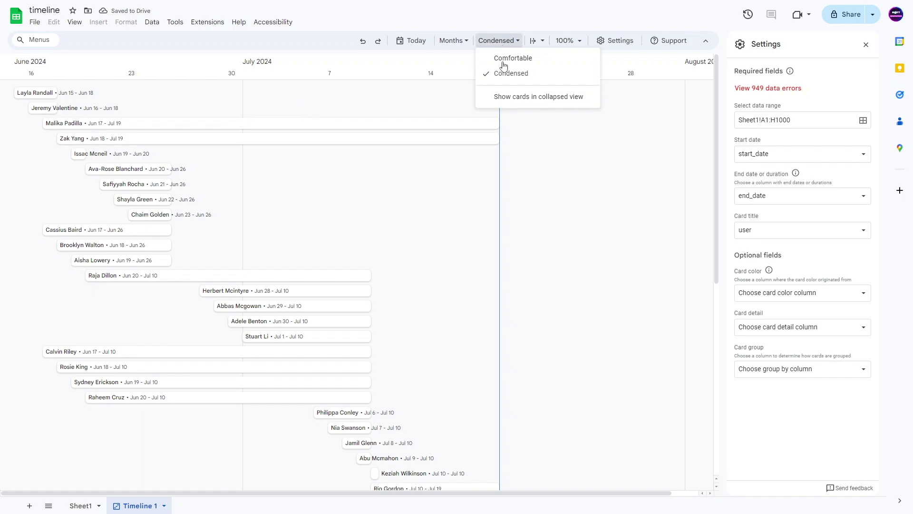
pyautogui.click(506, 60)
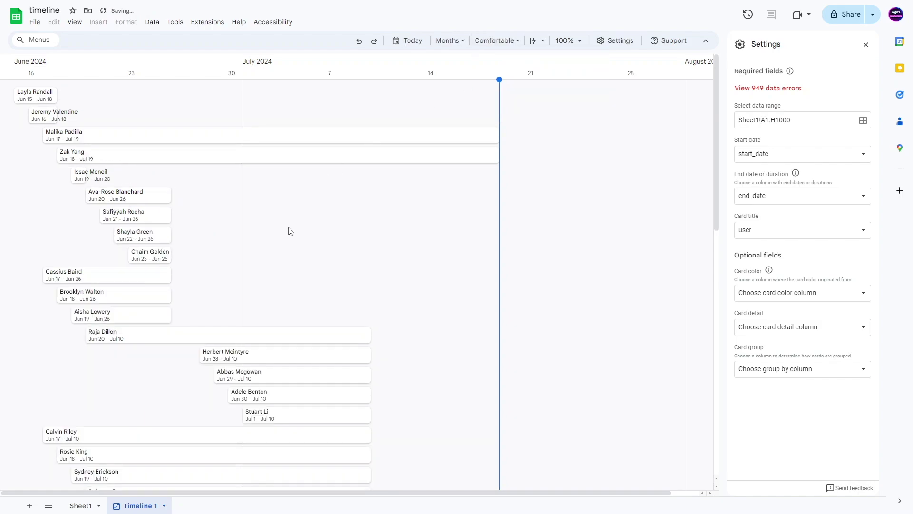
# Try showing cards in collapsed view, which is refused because card dates overlap
pyautogui.click(494, 40)
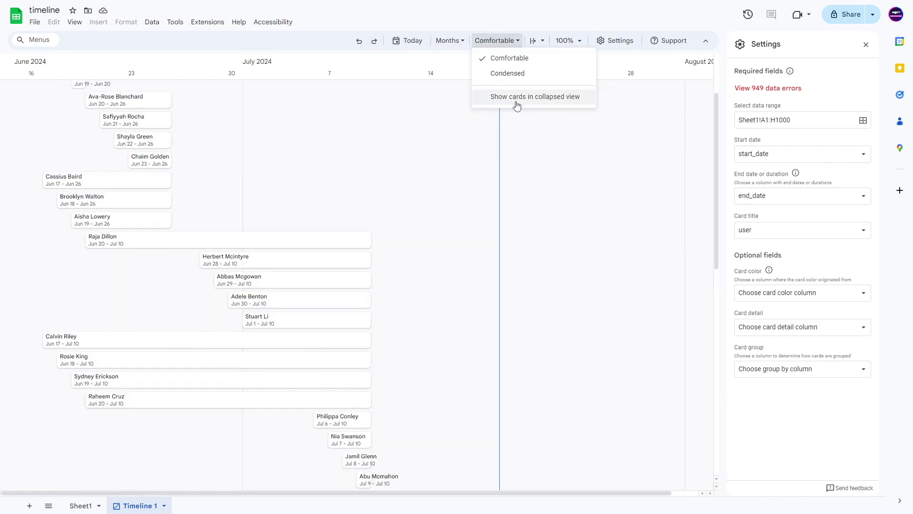
pyautogui.click(524, 100)
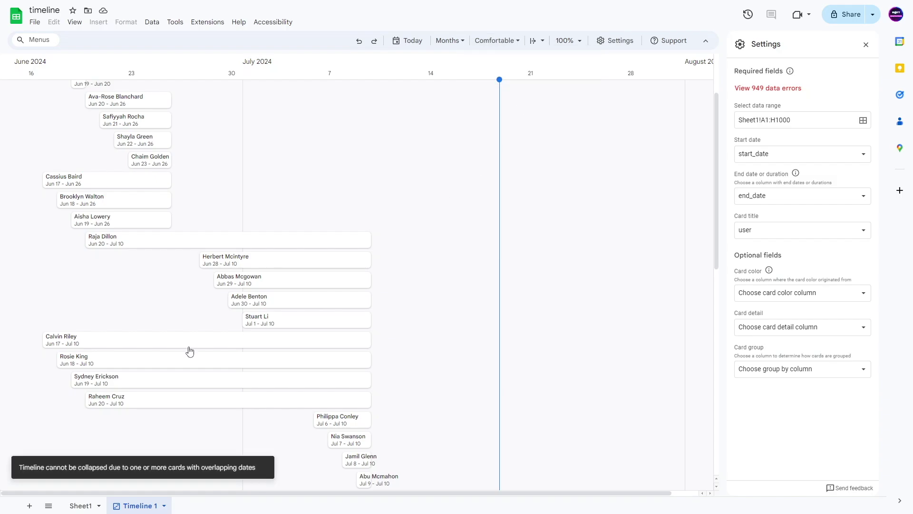
pyautogui.scroll(-9, 159, 390)
pyautogui.scroll(3, 220, 341)
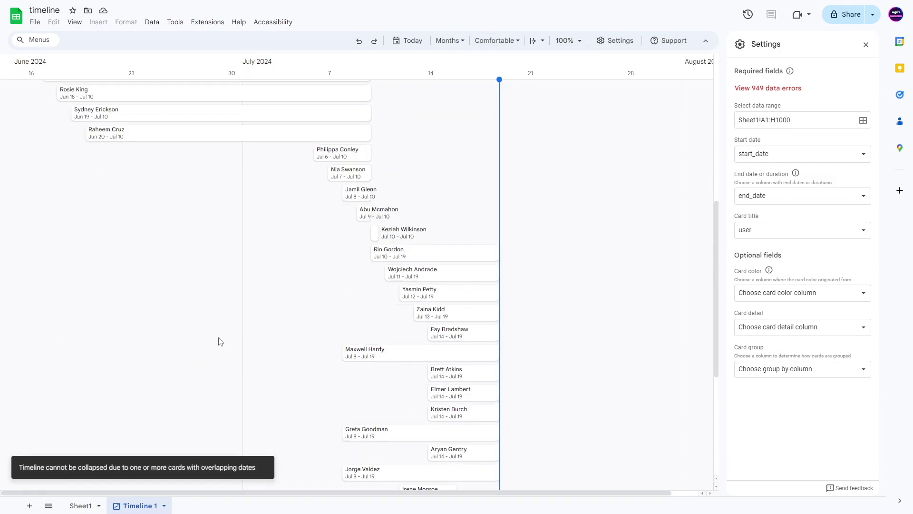
pyautogui.scroll(-5, 209, 315)
pyautogui.scroll(10, 216, 310)
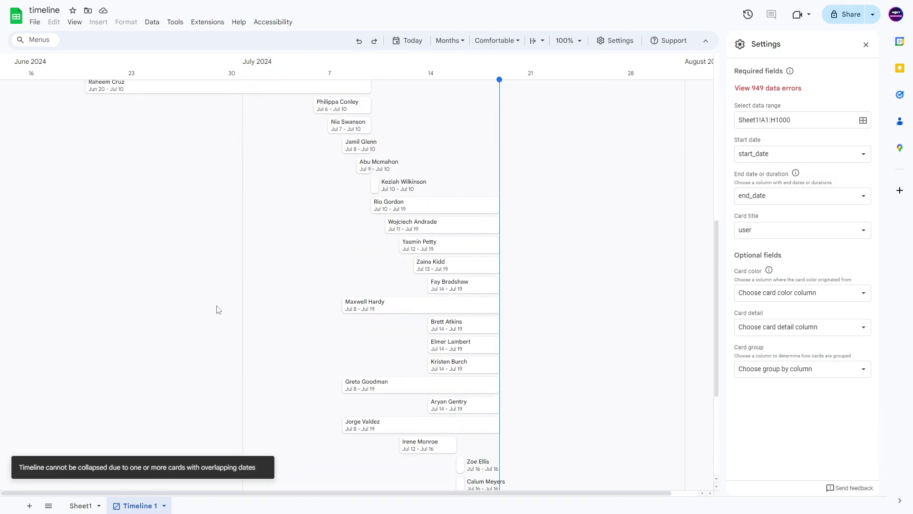
pyautogui.scroll(-6, 250, 220)
pyautogui.click(542, 40)
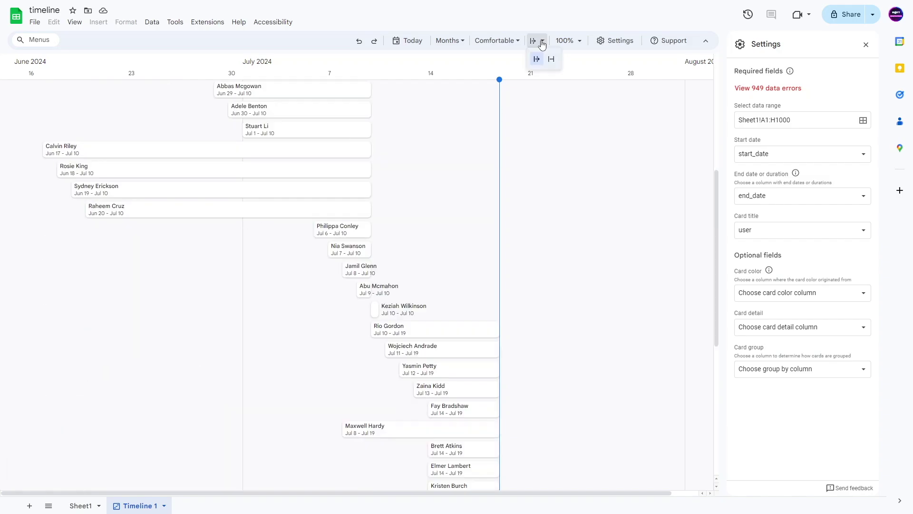
pyautogui.click(549, 59)
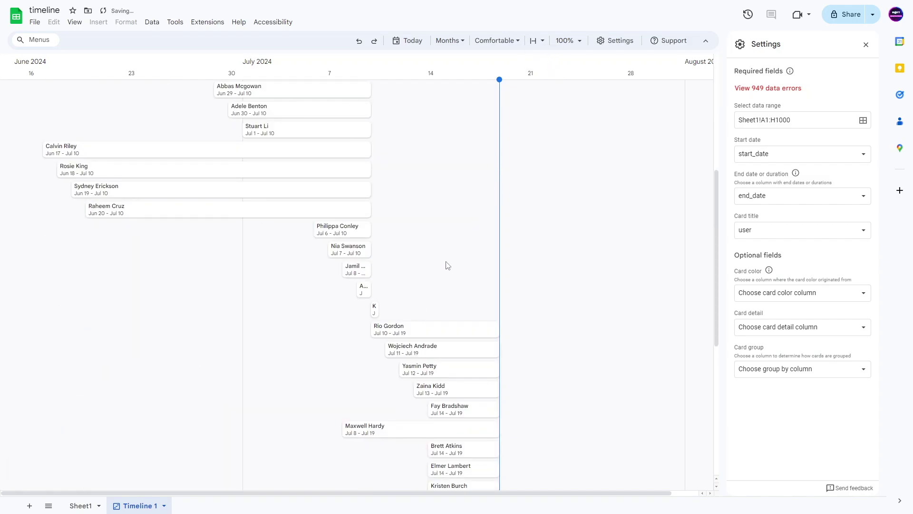
pyautogui.click(537, 40)
pyautogui.click(537, 60)
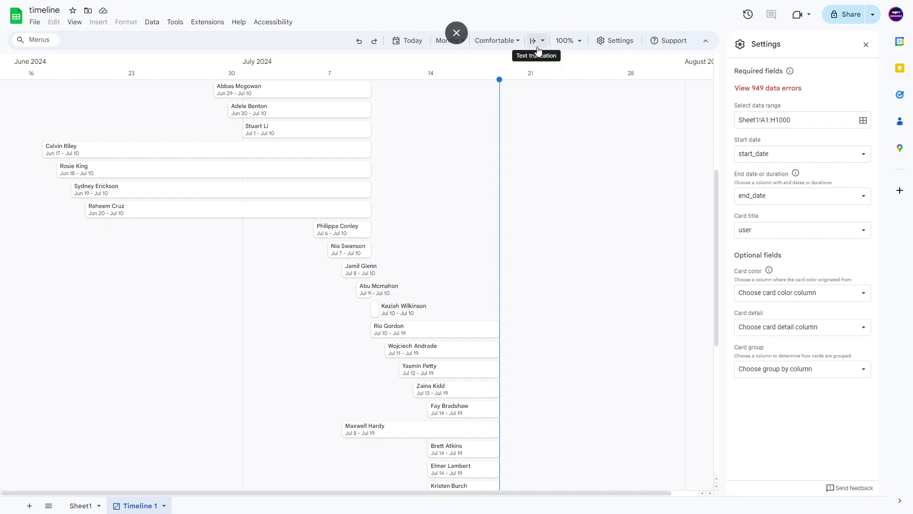
pyautogui.click(566, 41)
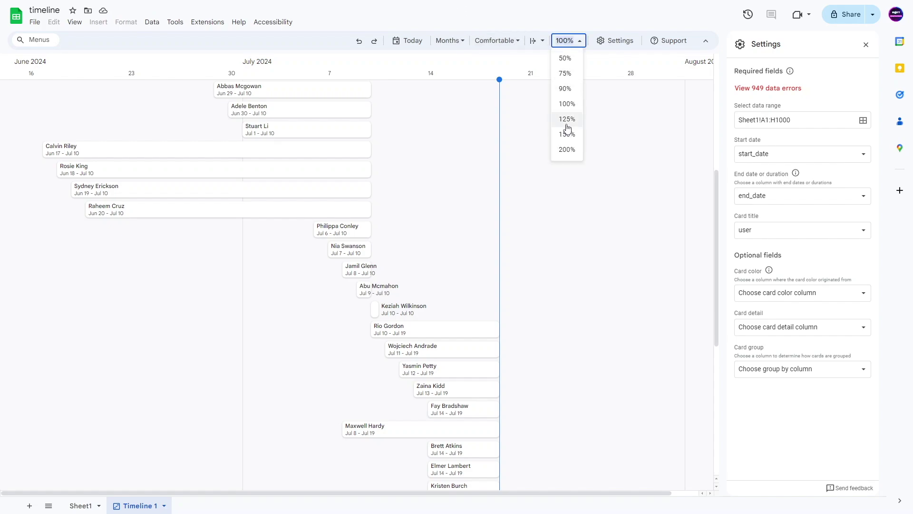
pyautogui.click(567, 118)
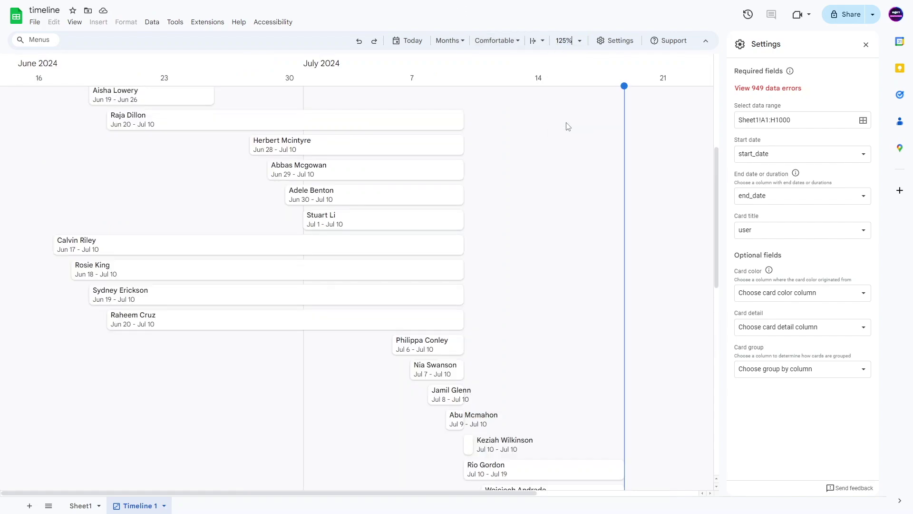
pyautogui.click(570, 41)
pyautogui.click(566, 73)
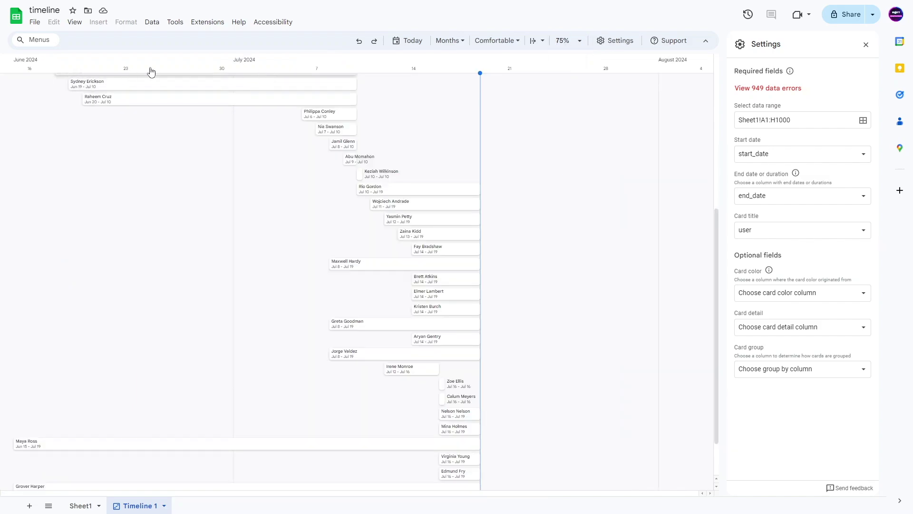
pyautogui.click(579, 42)
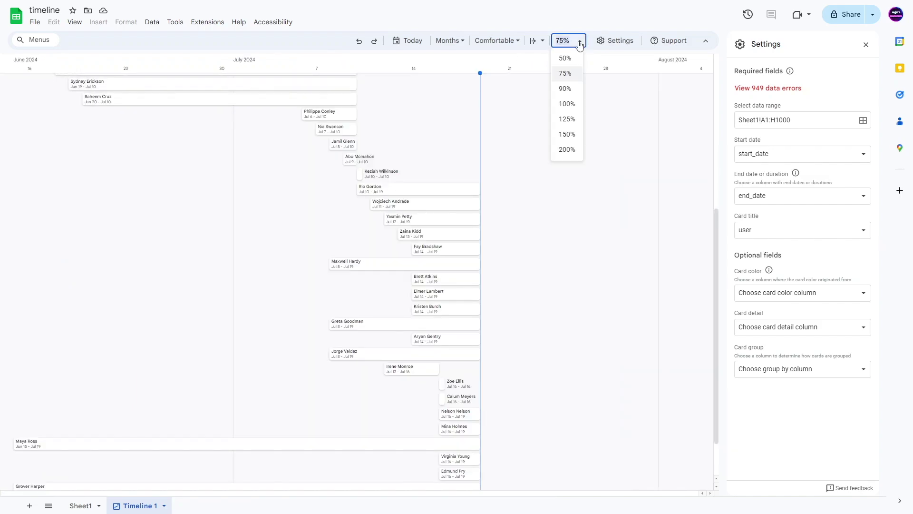
pyautogui.click(558, 102)
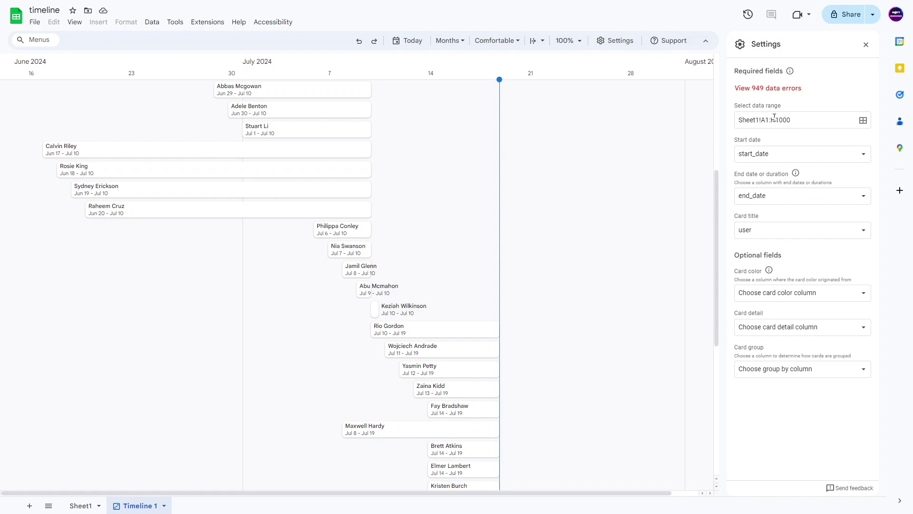
pyautogui.moveTo(774, 118); pyautogui.dragTo(791, 119)
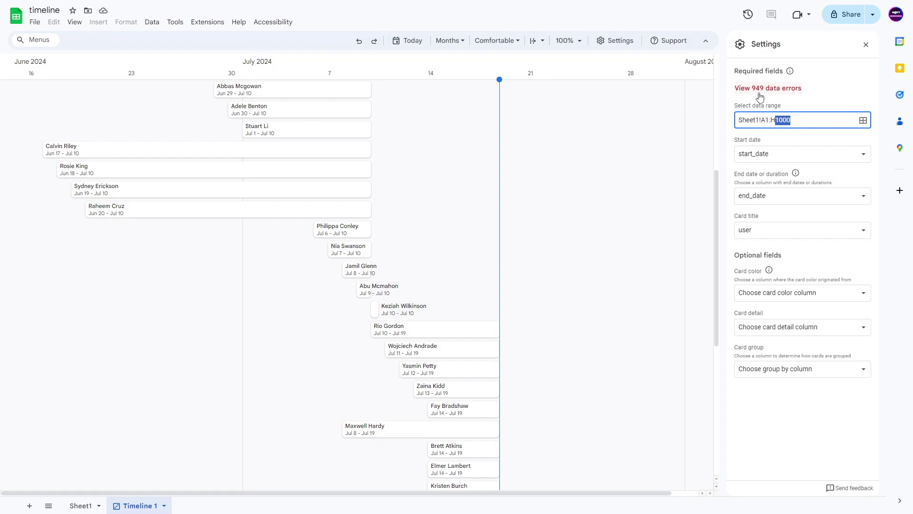
pyautogui.scroll(-5, 624, 272)
pyautogui.scroll(10, 598, 302)
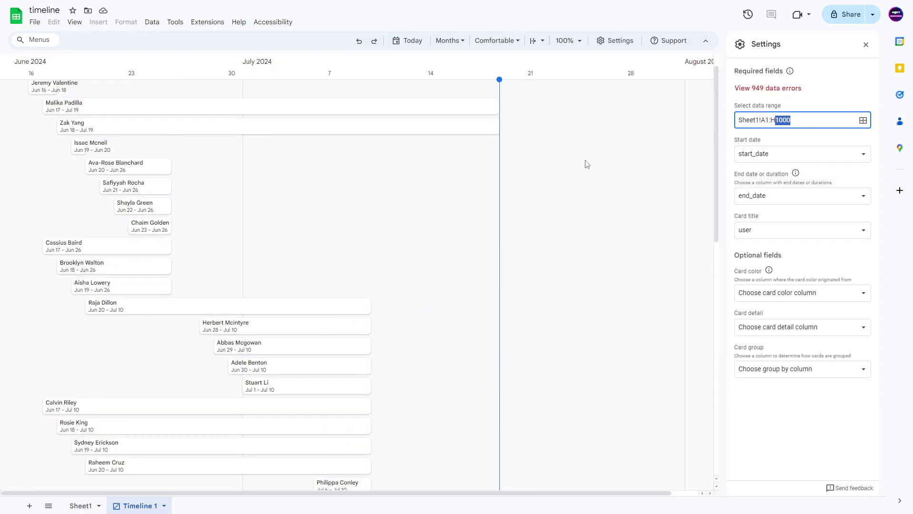
pyautogui.scroll(1, 610, 128)
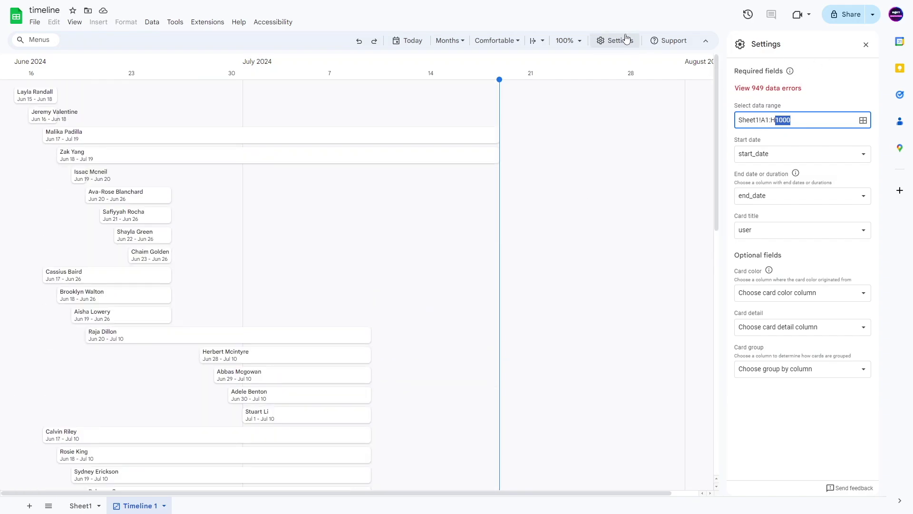
pyautogui.click(669, 41)
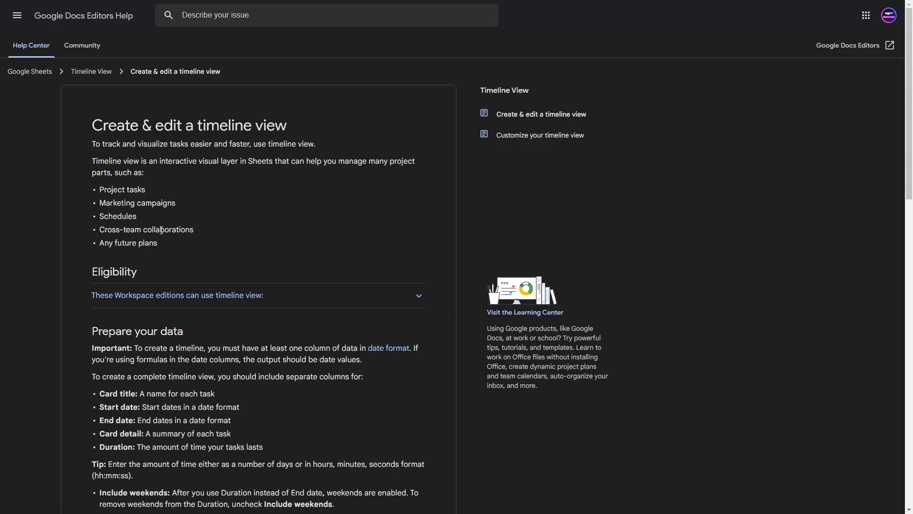
pyautogui.hotkey('ctrl', 'w')
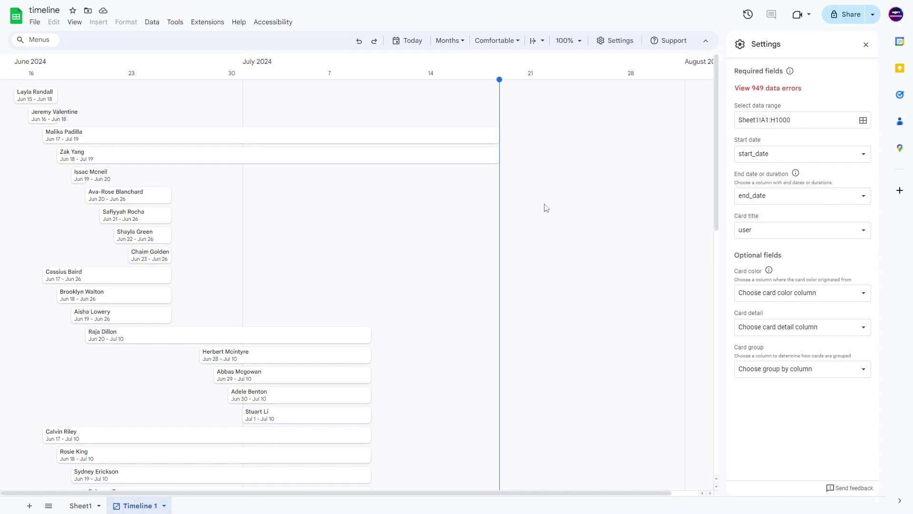
# Compare the Sheet1 ticket rows with the timeline, ending back on Timeline 1
pyautogui.scroll(-8, 257, 286)
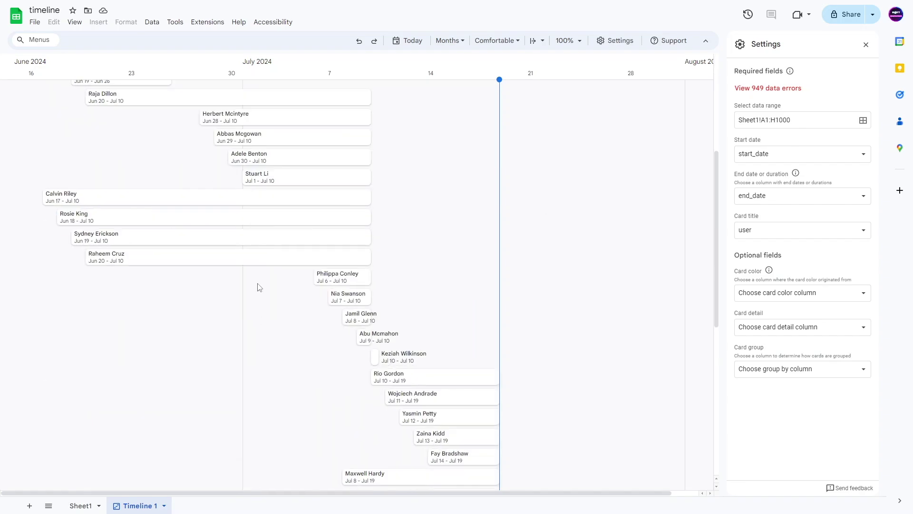
pyautogui.scroll(8, 233, 296)
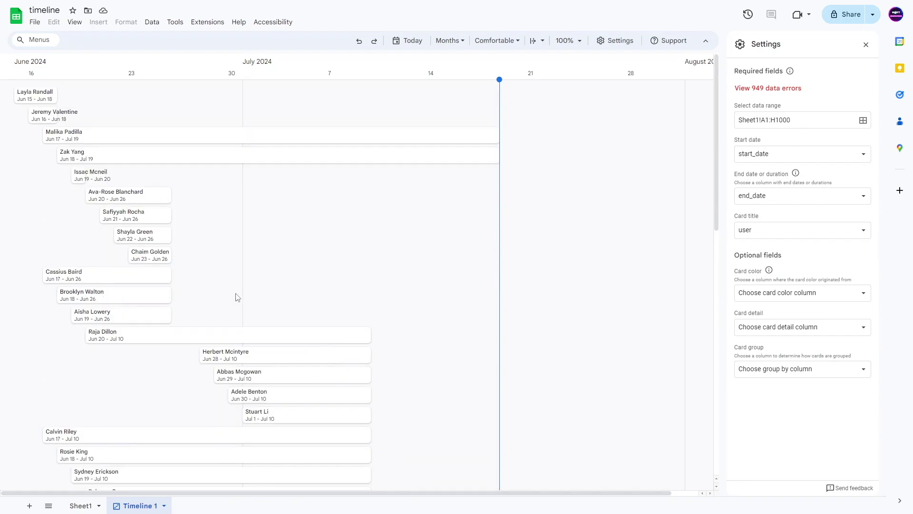
pyautogui.click(87, 503)
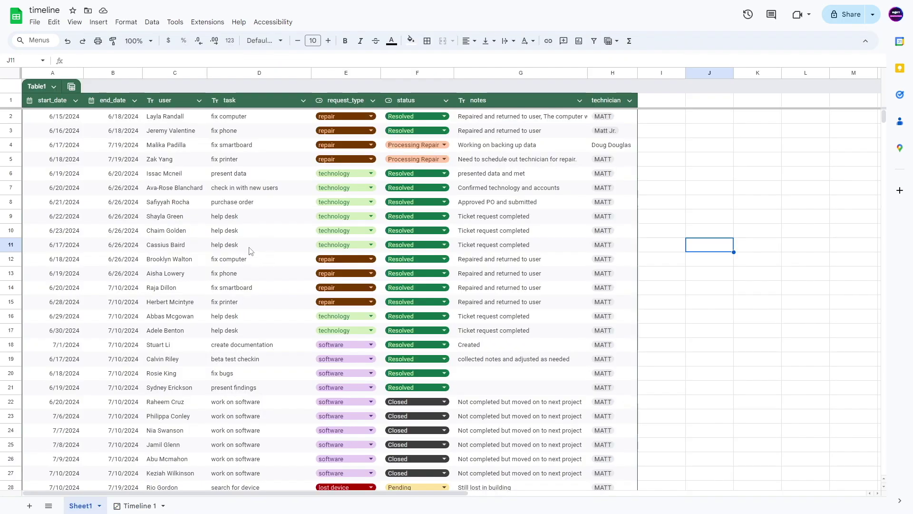
pyautogui.click(140, 504)
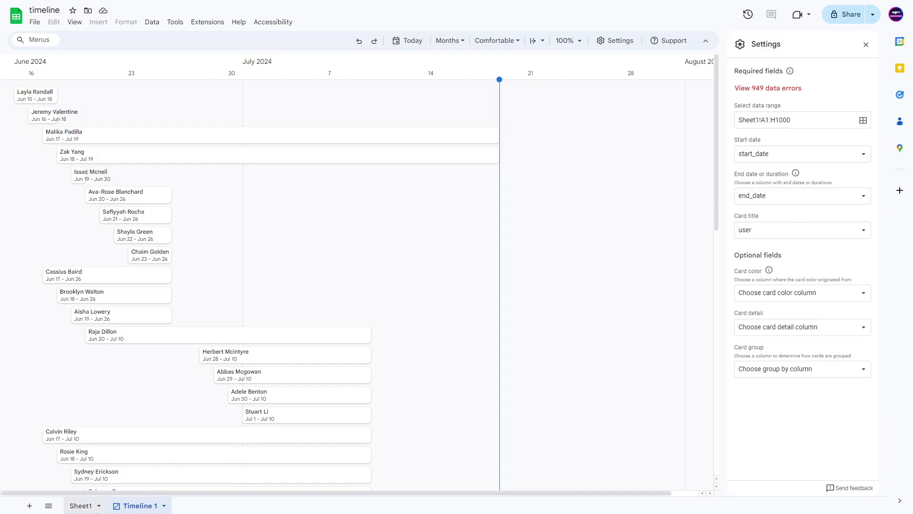
pyautogui.click(81, 505)
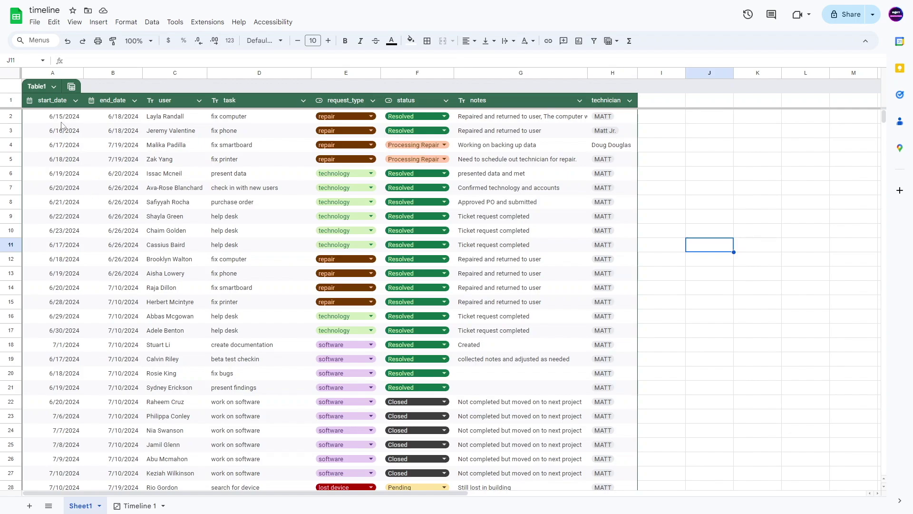
pyautogui.scroll(-5, 142, 123)
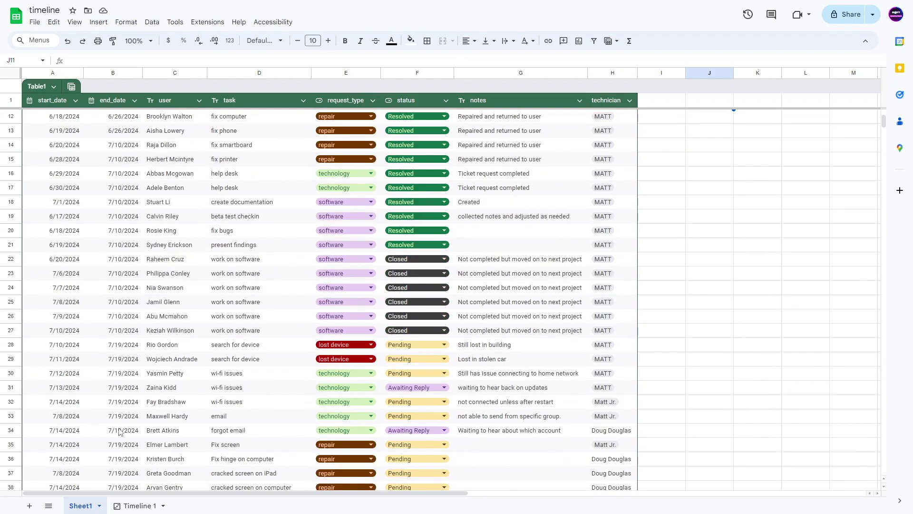
pyautogui.click(138, 505)
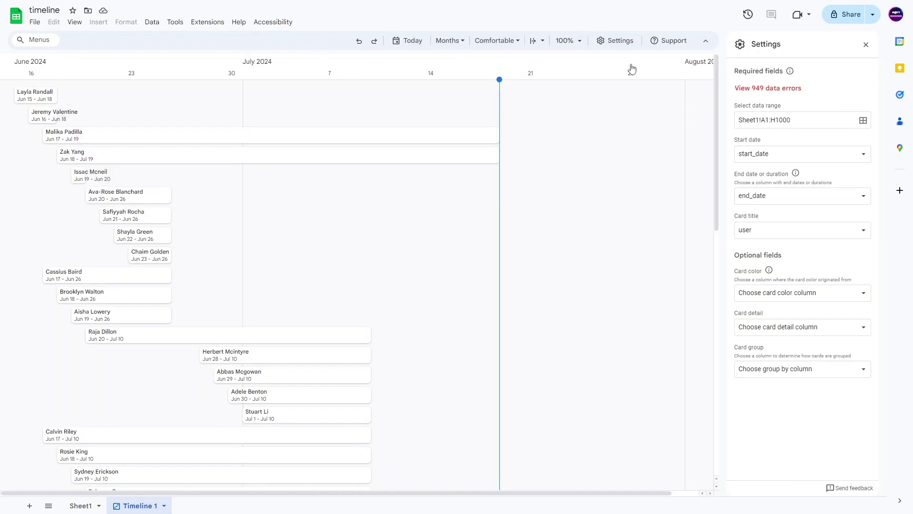
pyautogui.click(742, 233)
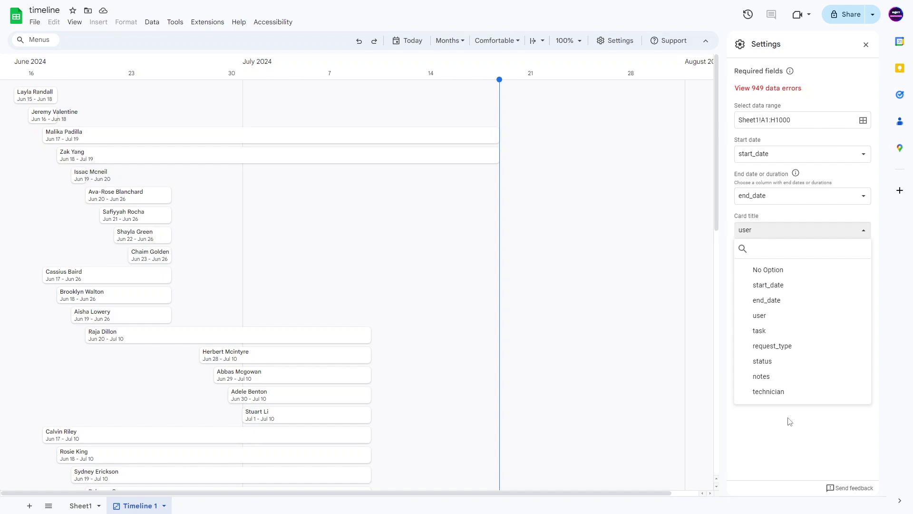
pyautogui.click(766, 286)
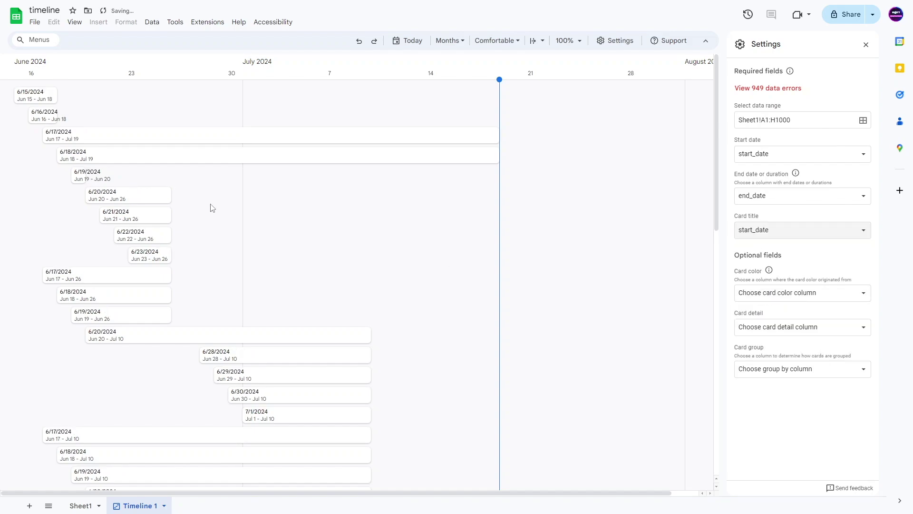
pyautogui.click(765, 233)
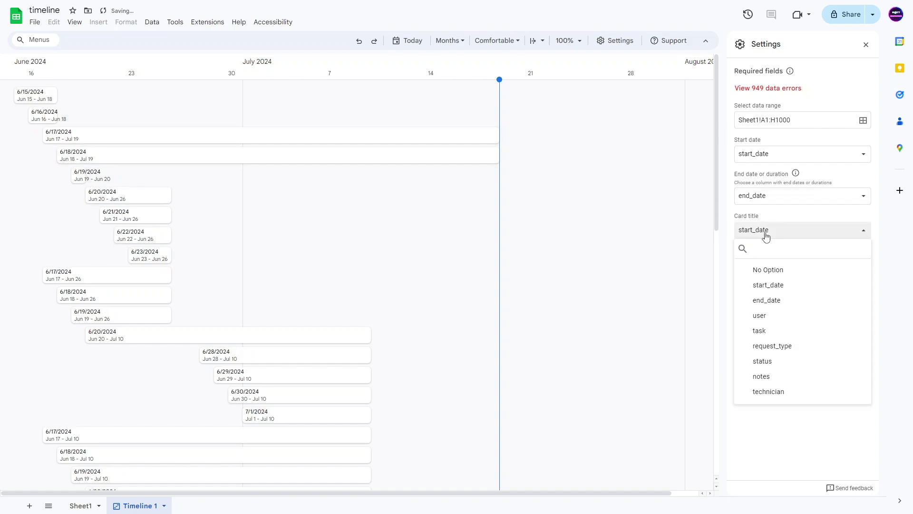
pyautogui.click(773, 331)
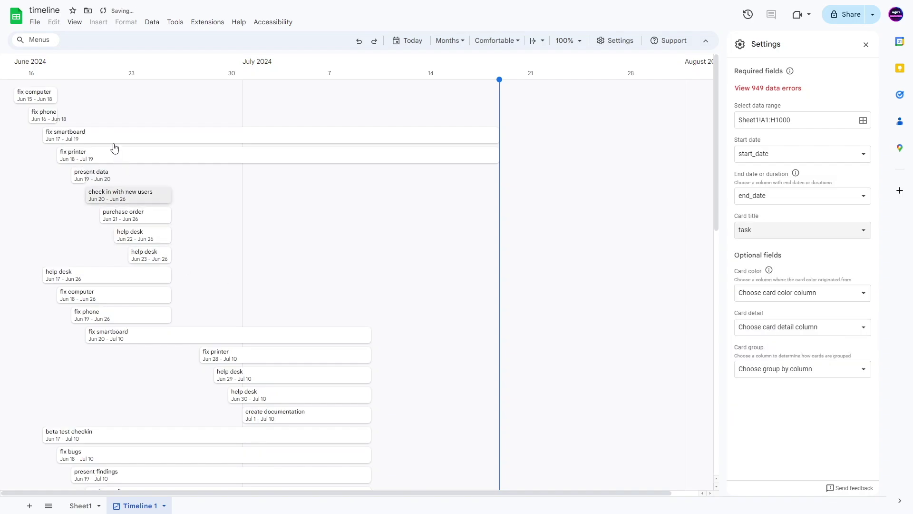
pyautogui.click(768, 235)
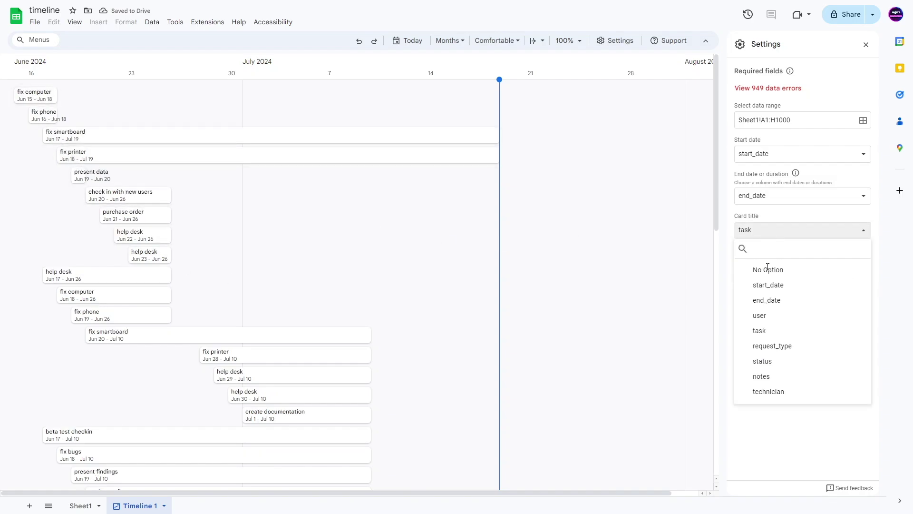
pyautogui.click(764, 315)
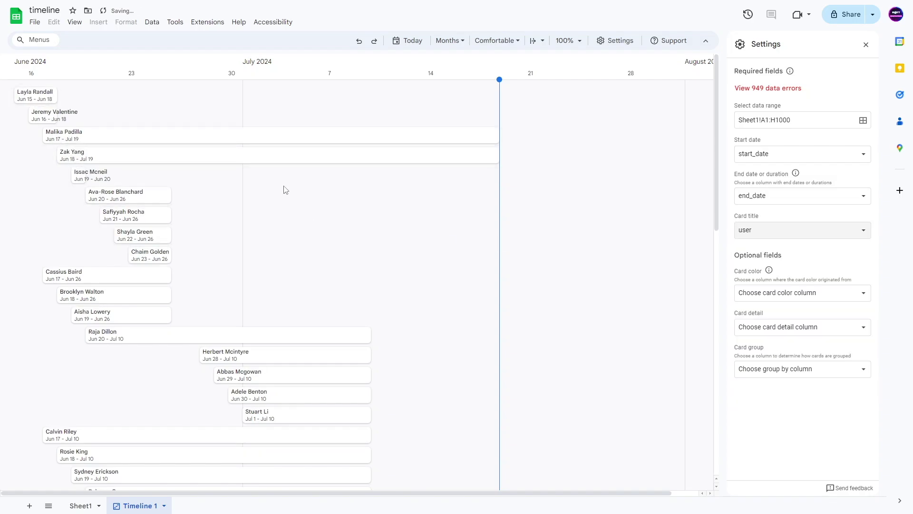
pyautogui.click(757, 232)
pyautogui.click(783, 350)
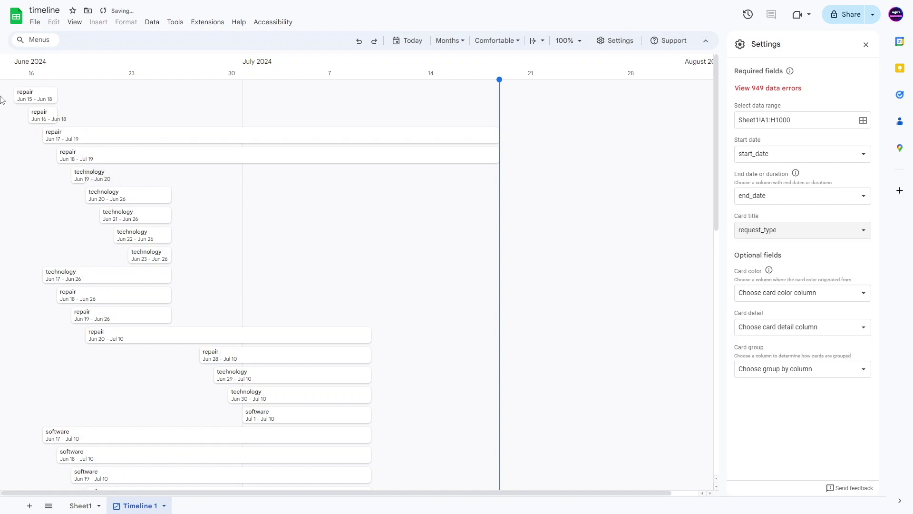
pyautogui.click(740, 235)
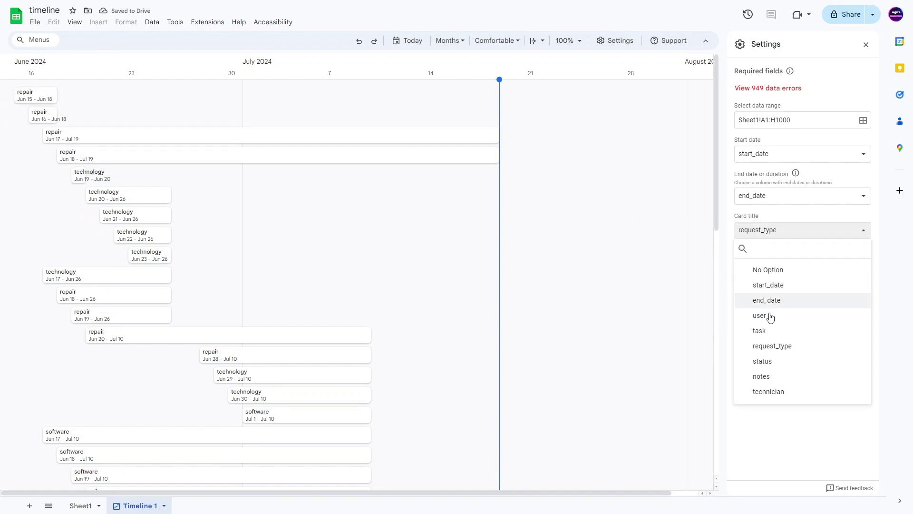
pyautogui.click(767, 316)
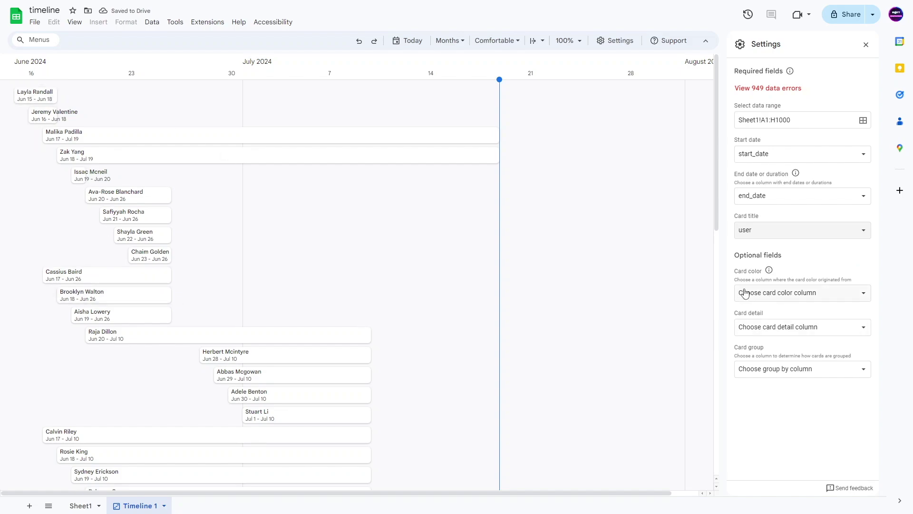
# Set the timeline's Card color to the status column
pyautogui.click(794, 295)
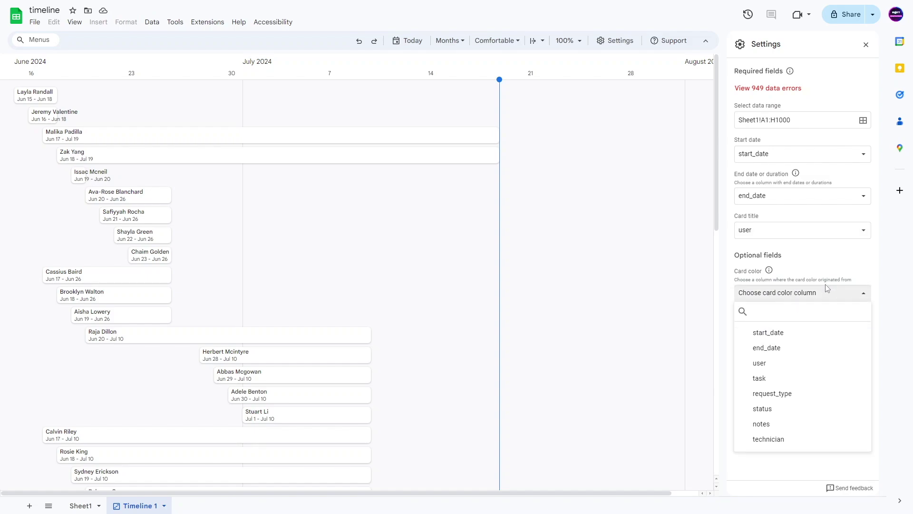
pyautogui.click(767, 410)
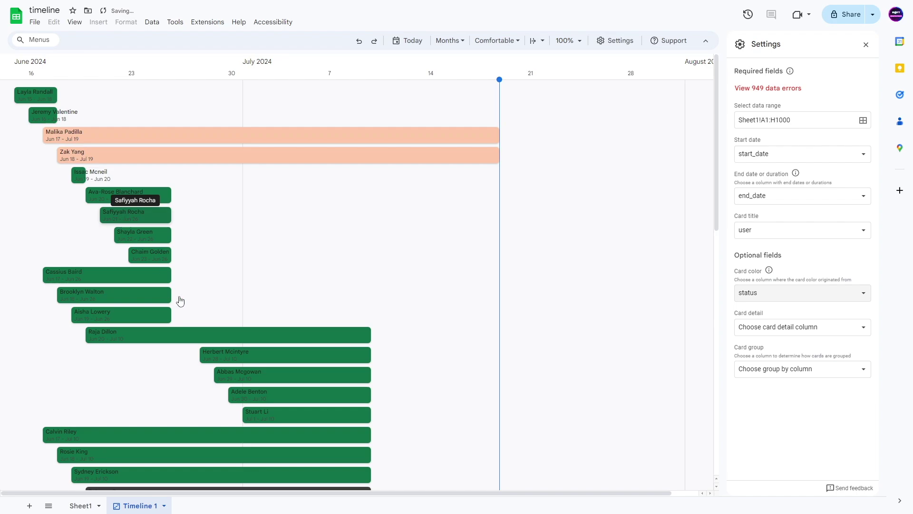
pyautogui.scroll(-3, 157, 338)
pyautogui.scroll(-7, 145, 322)
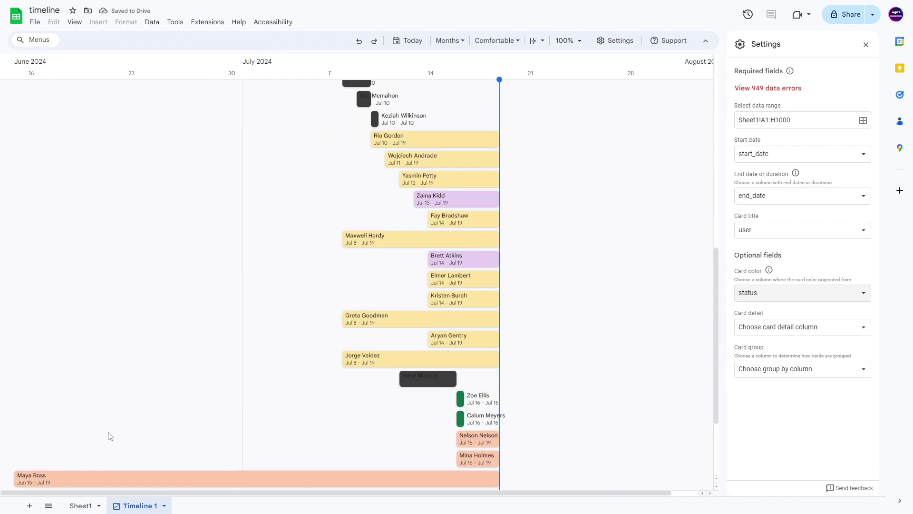
# Check Sheet1, then open details of the dark closed 'Upgrade computer for Photoshop' card
pyautogui.click(78, 505)
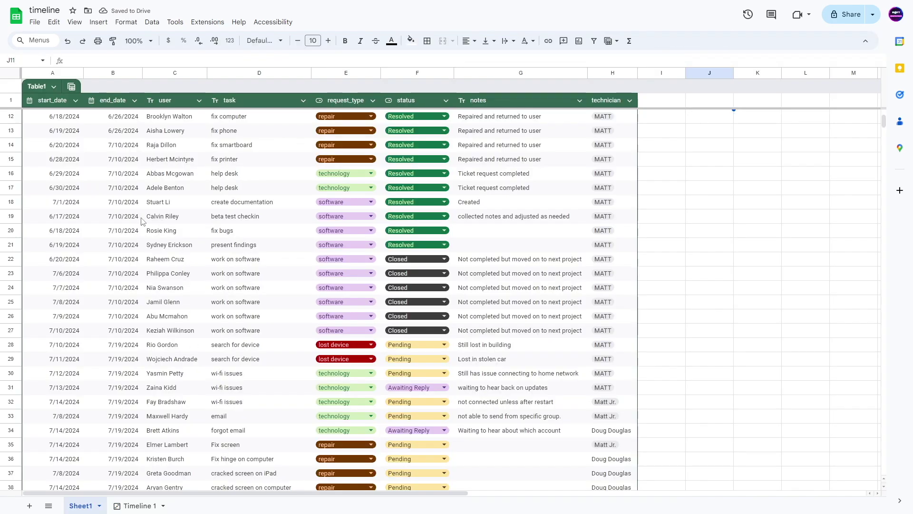
pyautogui.click(136, 505)
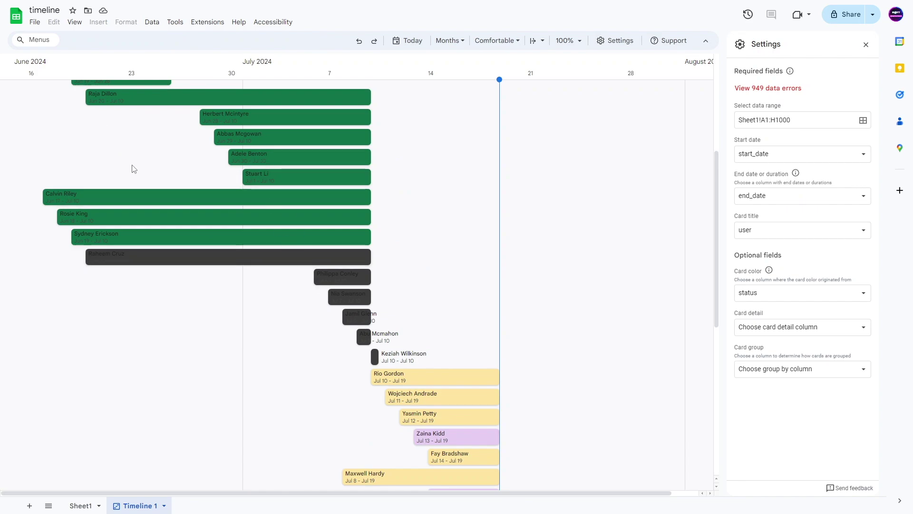
pyautogui.scroll(5, 288, 223)
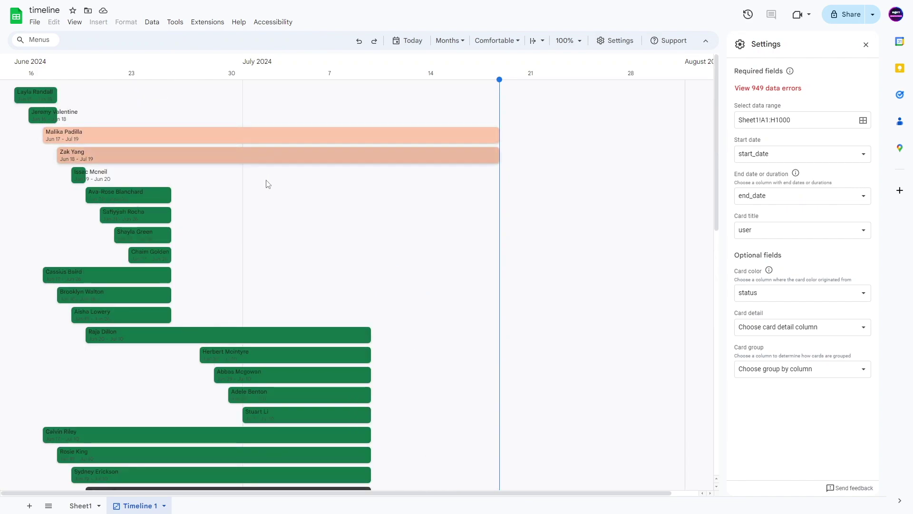
pyautogui.scroll(-3, 291, 219)
pyautogui.scroll(-5, 404, 271)
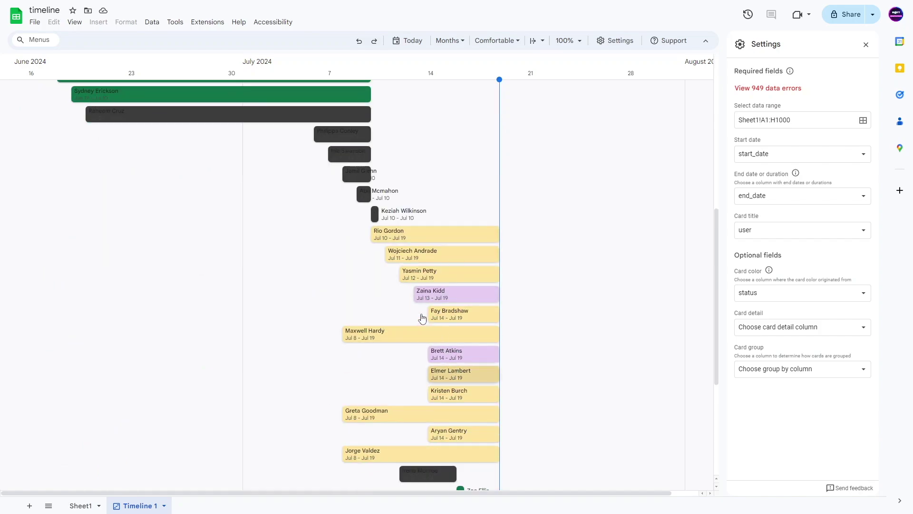
pyautogui.scroll(-5, 416, 304)
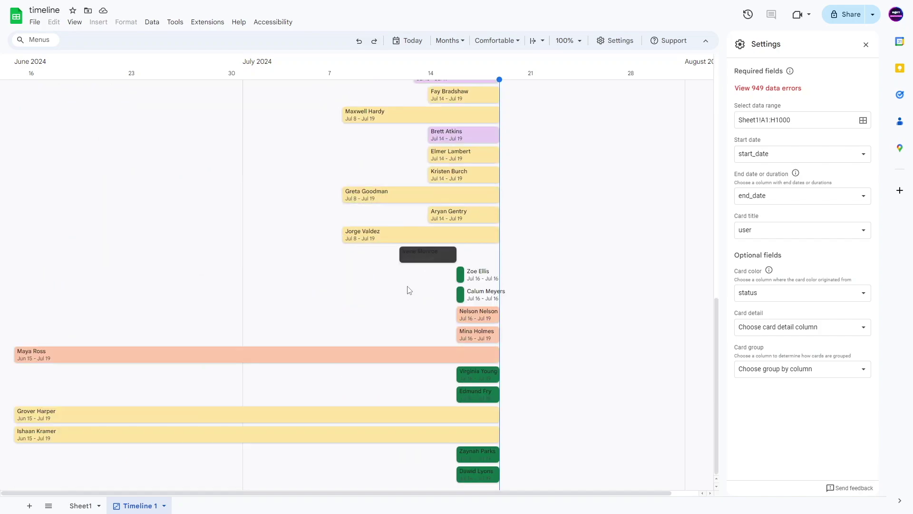
pyautogui.click(425, 260)
pyautogui.click(749, 288)
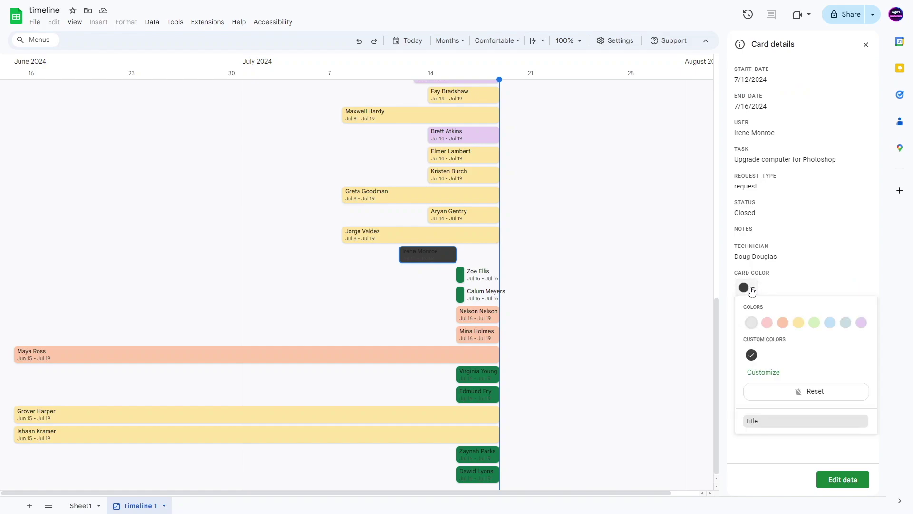
pyautogui.click(751, 323)
pyautogui.click(753, 291)
pyautogui.click(751, 324)
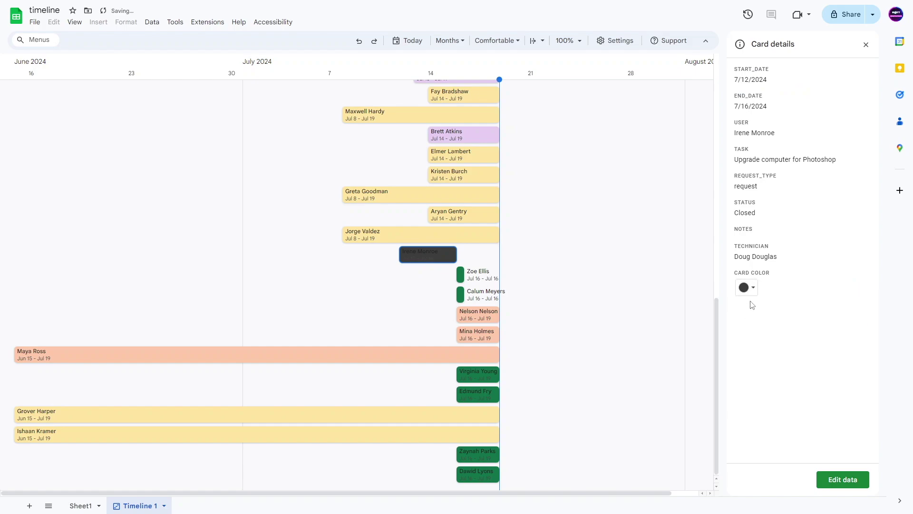
pyautogui.click(752, 291)
pyautogui.click(752, 325)
pyautogui.click(750, 289)
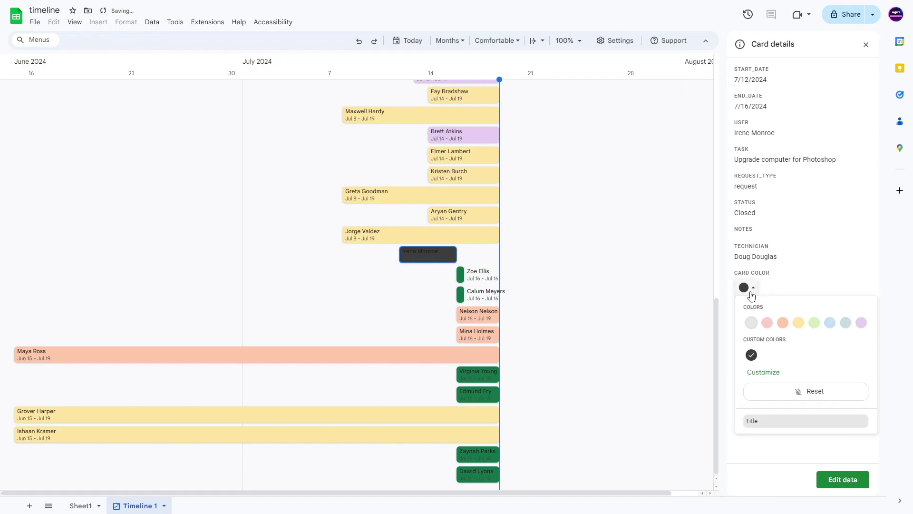
pyautogui.click(750, 324)
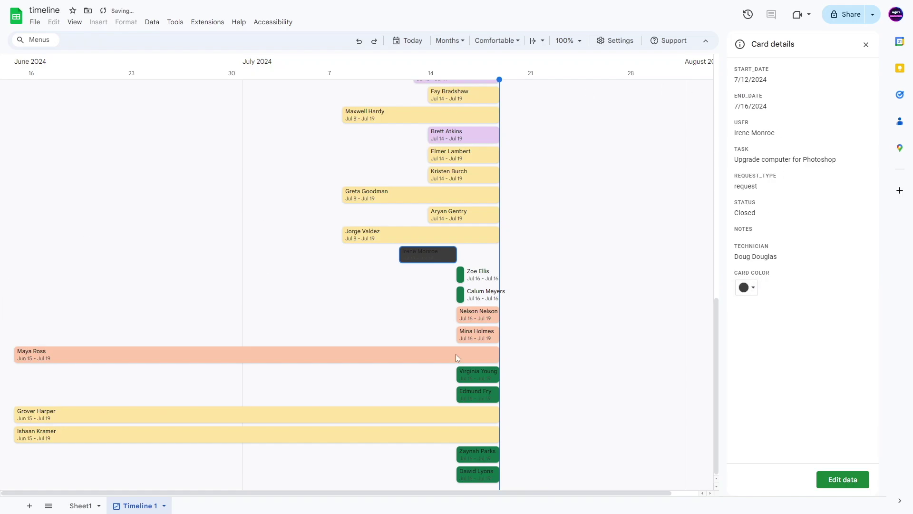
# Go to the ticket data in Sheet1 and select the status column
pyautogui.click(842, 479)
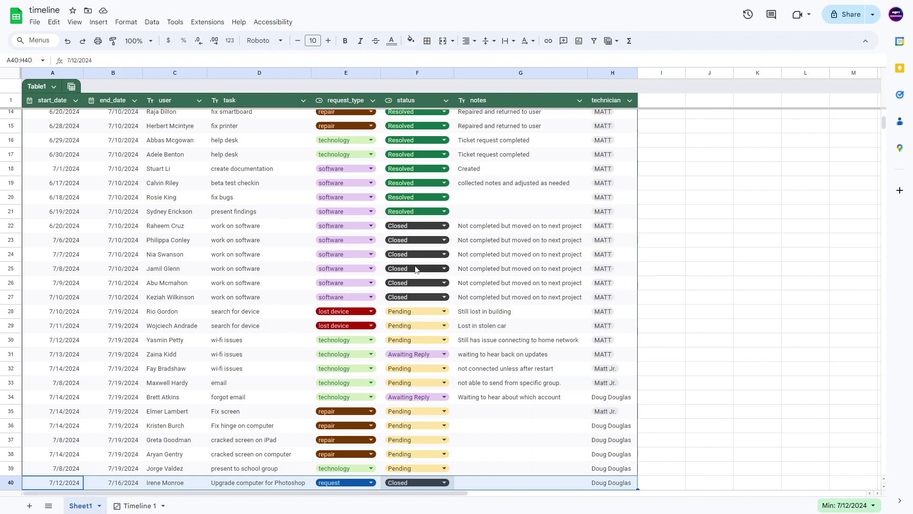
pyautogui.click(133, 505)
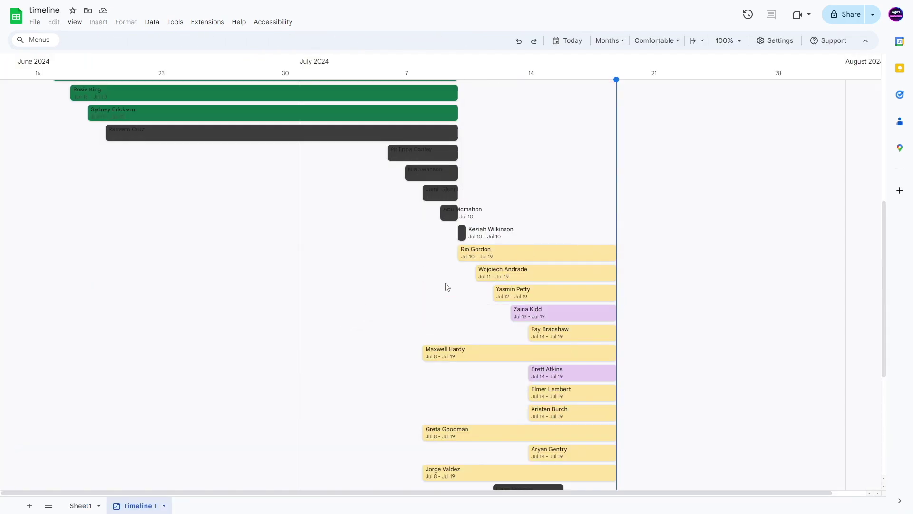
pyautogui.click(77, 507)
pyautogui.click(415, 98)
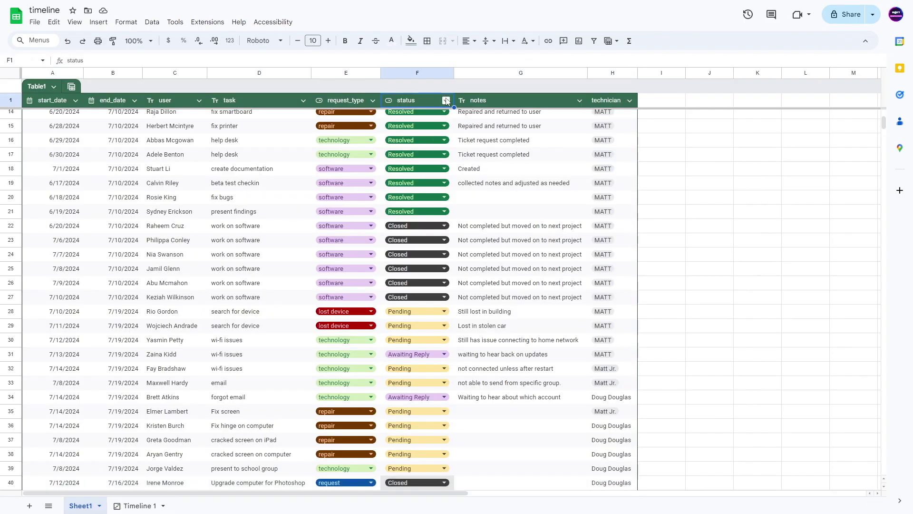
# Give the Closed option light grey colour in the status dropdown rules and save
pyautogui.click(426, 226)
pyautogui.click(464, 323)
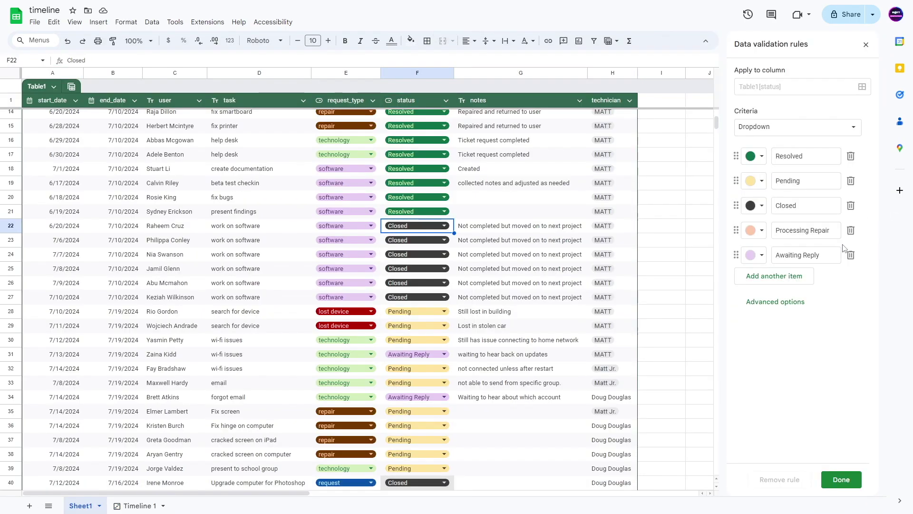
pyautogui.click(759, 209)
pyautogui.click(756, 244)
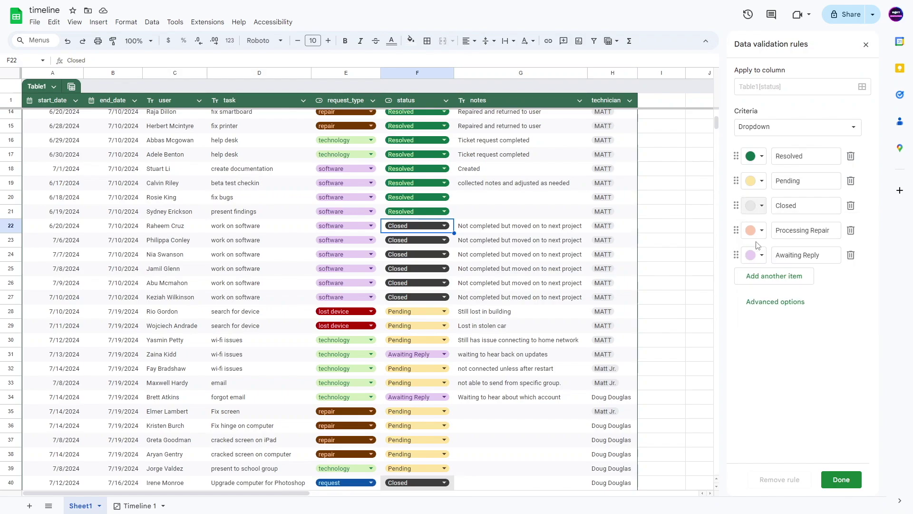
pyautogui.click(763, 208)
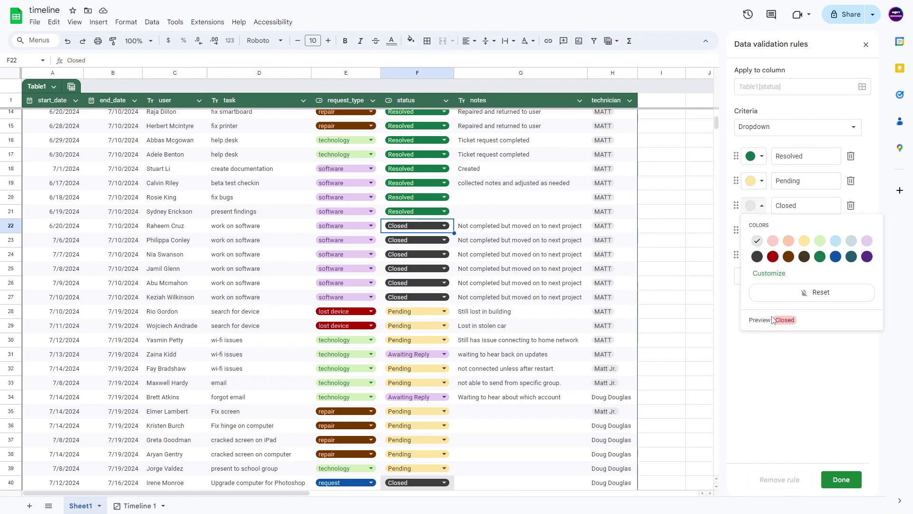
pyautogui.click(757, 241)
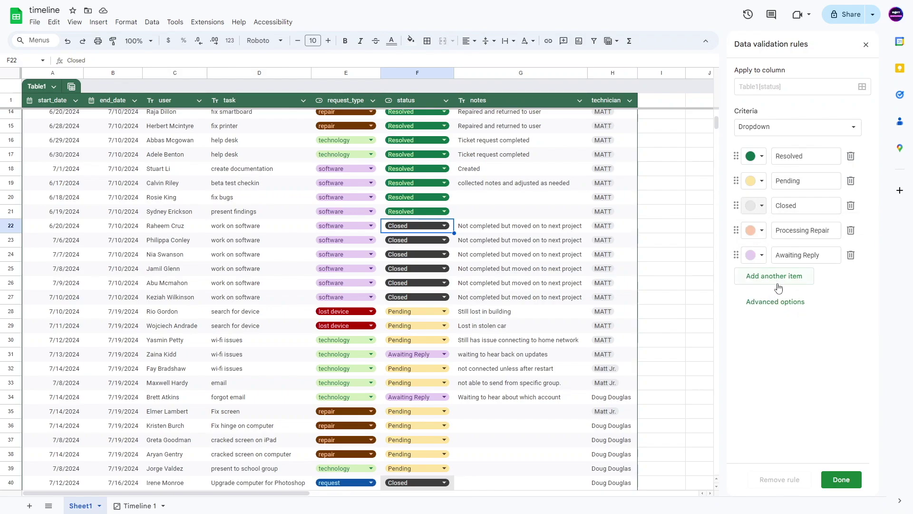
pyautogui.click(844, 480)
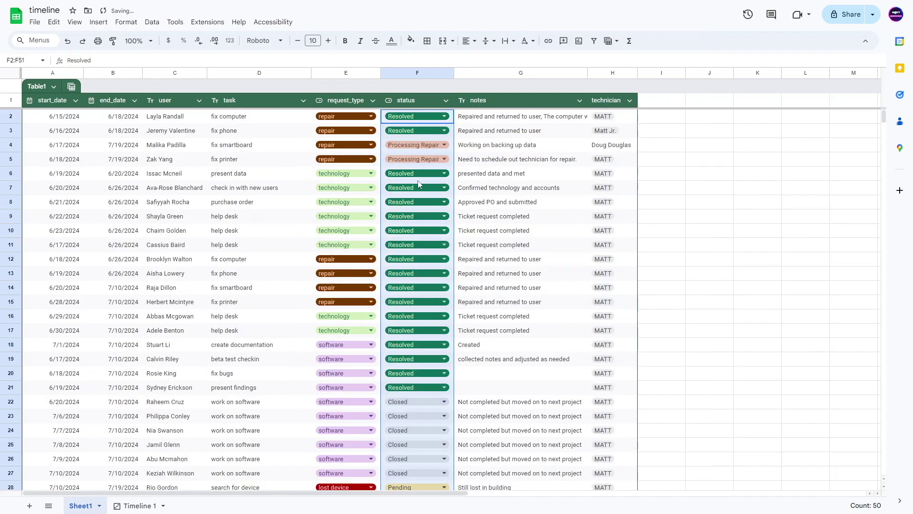
# Return to Timeline 1 and scroll through to confirm closed tickets now show light grey cards
pyautogui.scroll(-9, 419, 329)
pyautogui.scroll(9, 414, 302)
pyautogui.click(138, 505)
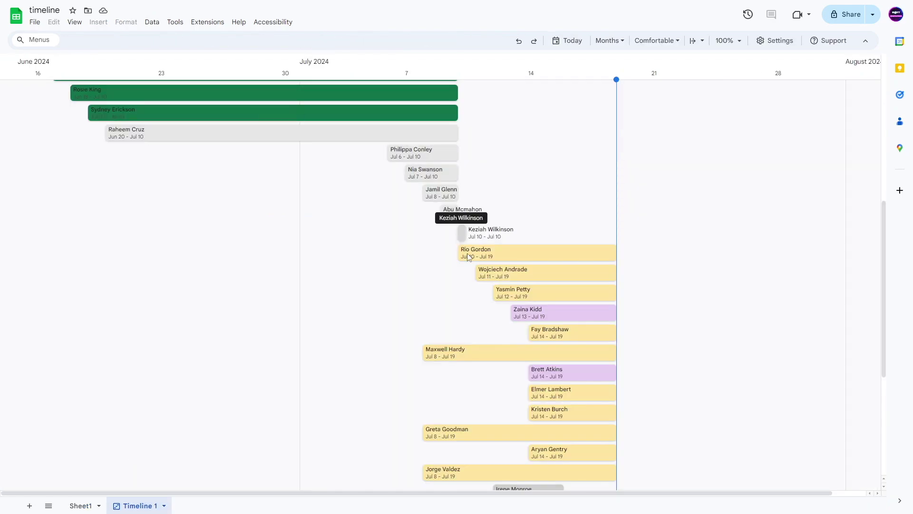
pyautogui.scroll(-5, 520, 325)
pyautogui.scroll(12, 452, 352)
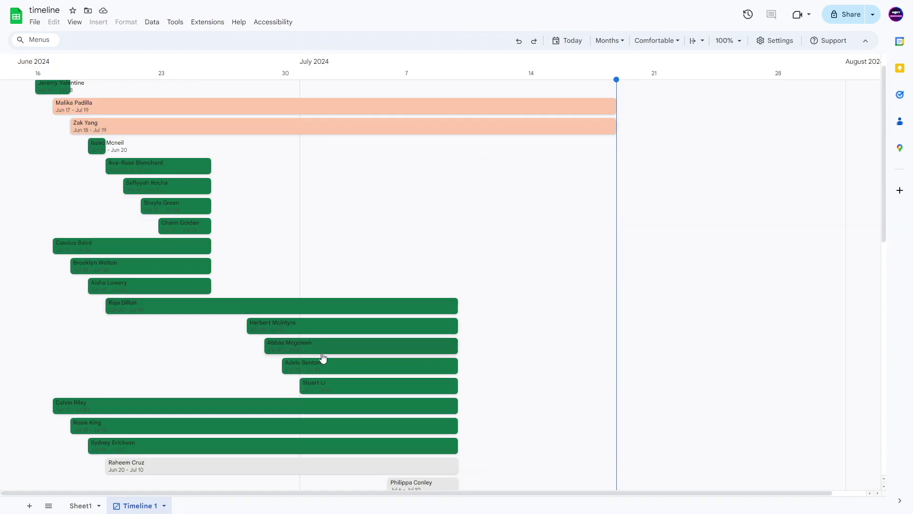
pyautogui.scroll(1, 186, 285)
pyautogui.scroll(-11, 540, 257)
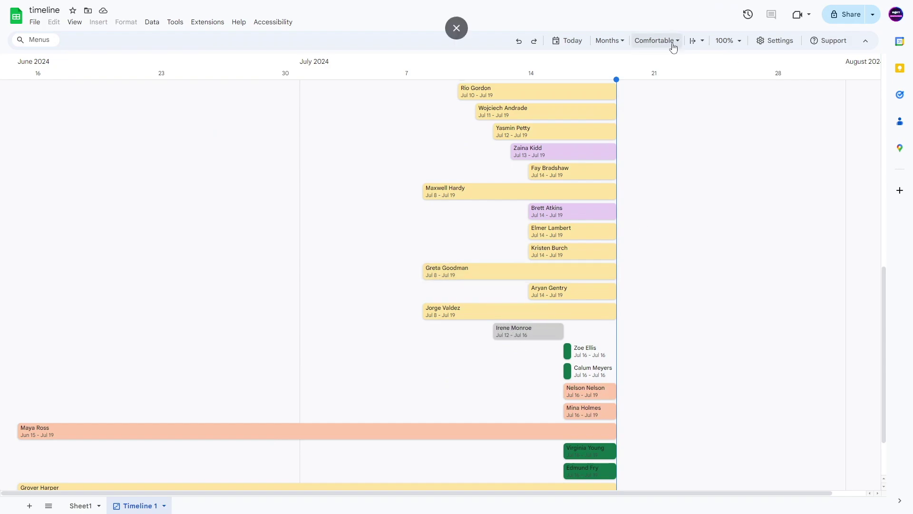
# Open the timeline settings and try colouring cards by request_type
pyautogui.click(764, 43)
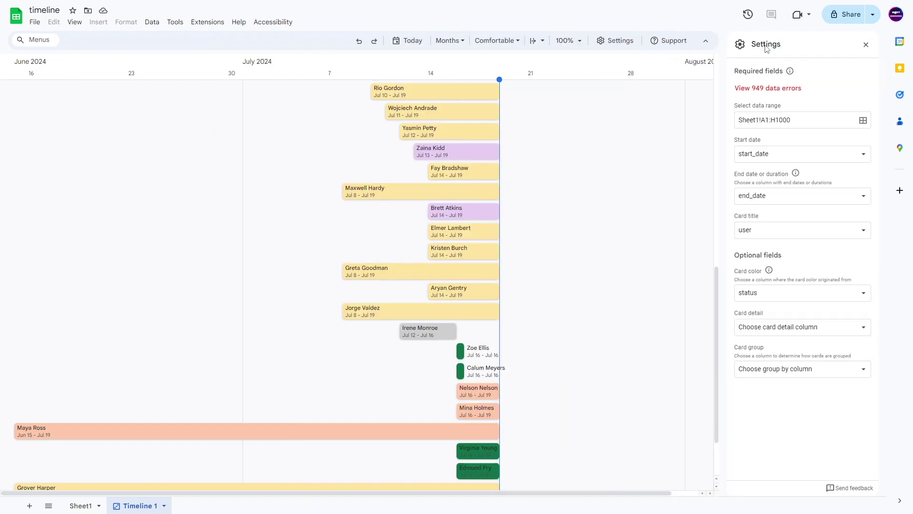
pyautogui.click(751, 298)
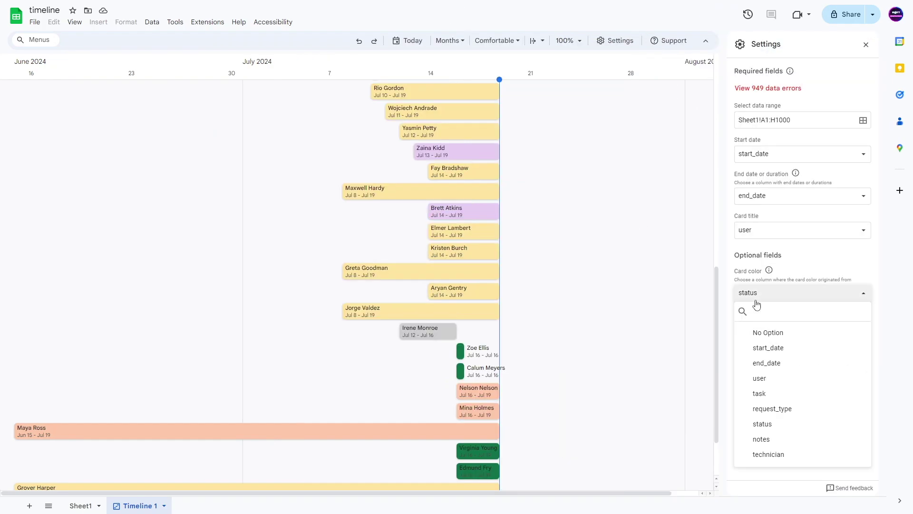
pyautogui.click(773, 413)
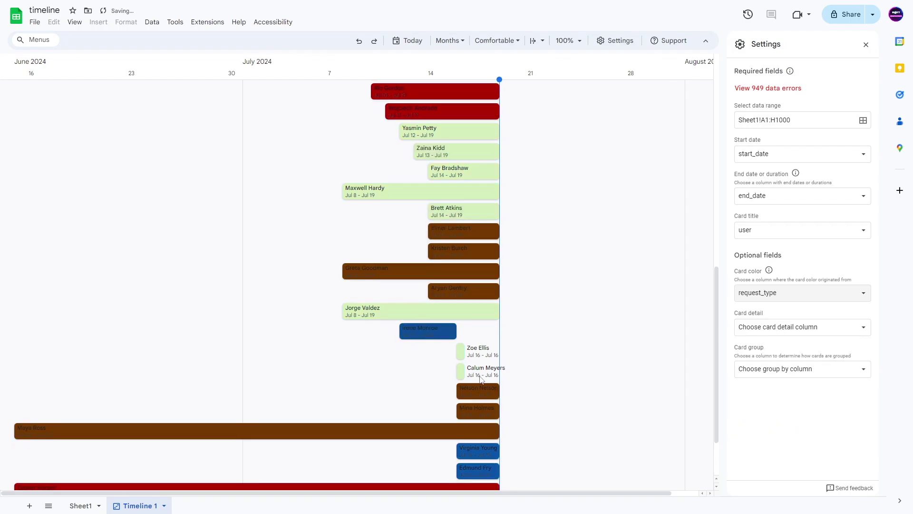
pyautogui.scroll(5, 356, 219)
pyautogui.scroll(-4, 381, 188)
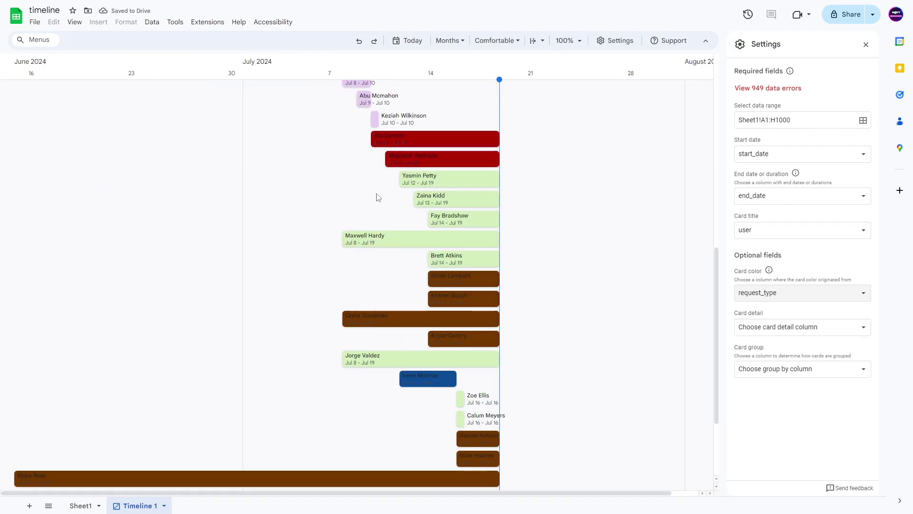
pyautogui.scroll(-5, 388, 205)
pyautogui.scroll(7, 305, 315)
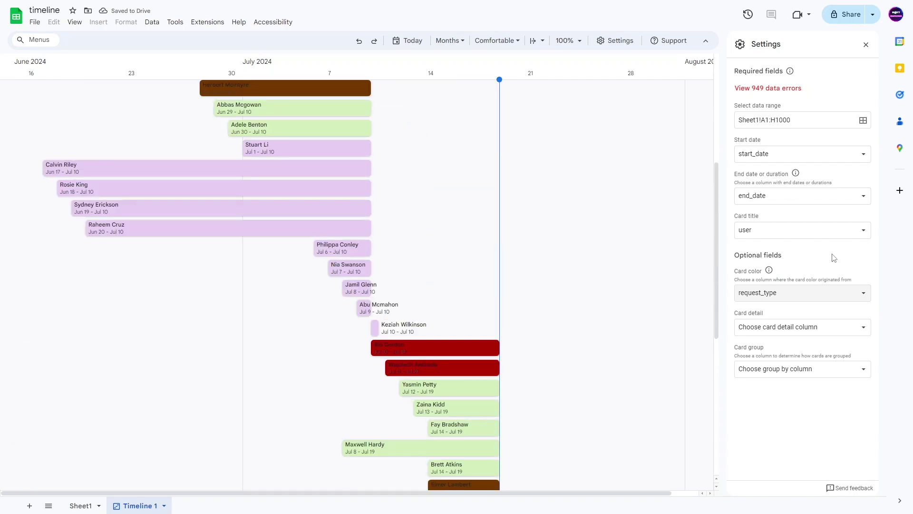
# Try colouring by user and request_type again, then set Card color back to status
pyautogui.click(786, 296)
pyautogui.click(764, 383)
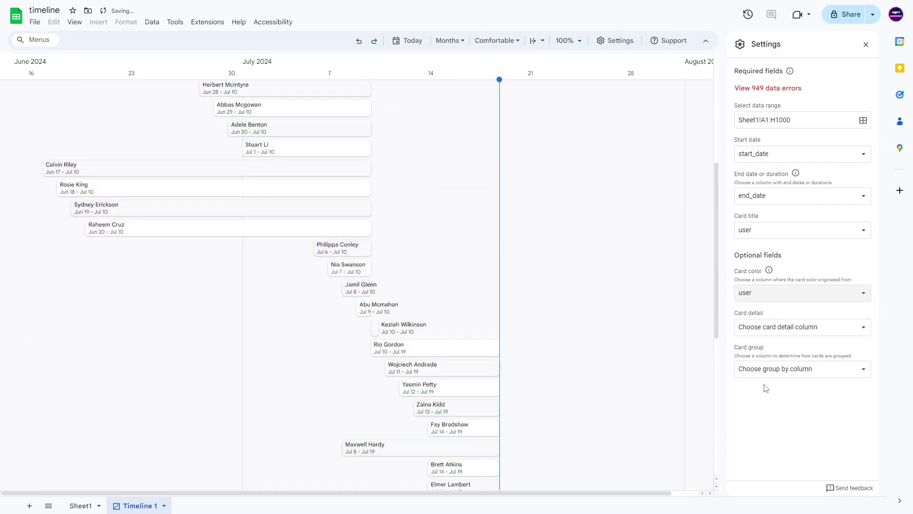
pyautogui.click(761, 296)
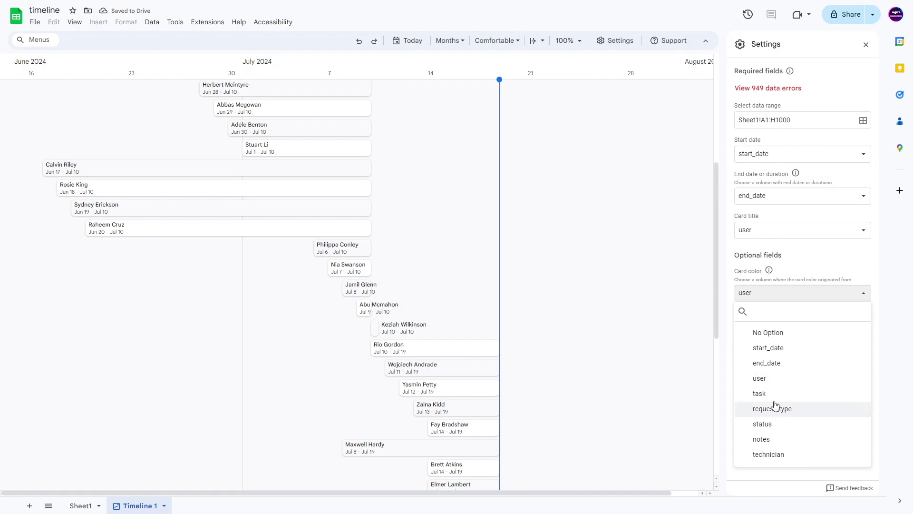
pyautogui.click(789, 410)
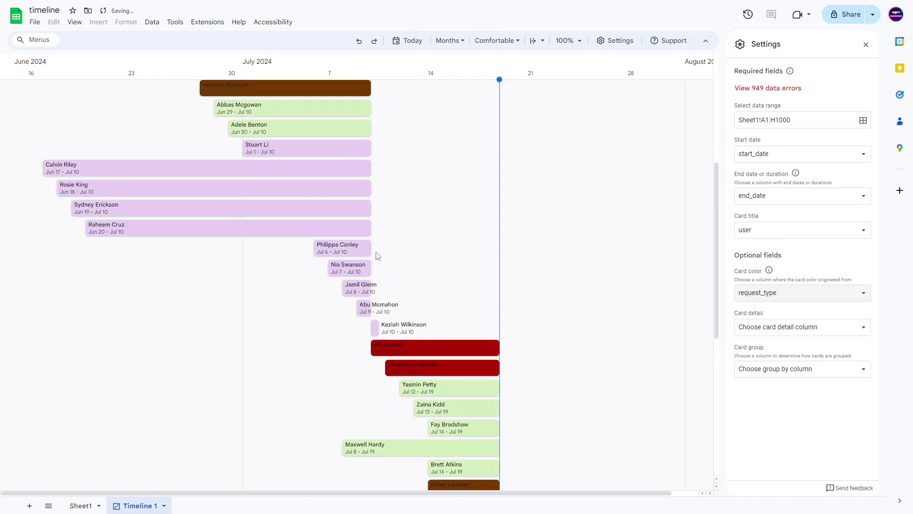
pyautogui.scroll(5, 376, 254)
pyautogui.click(797, 293)
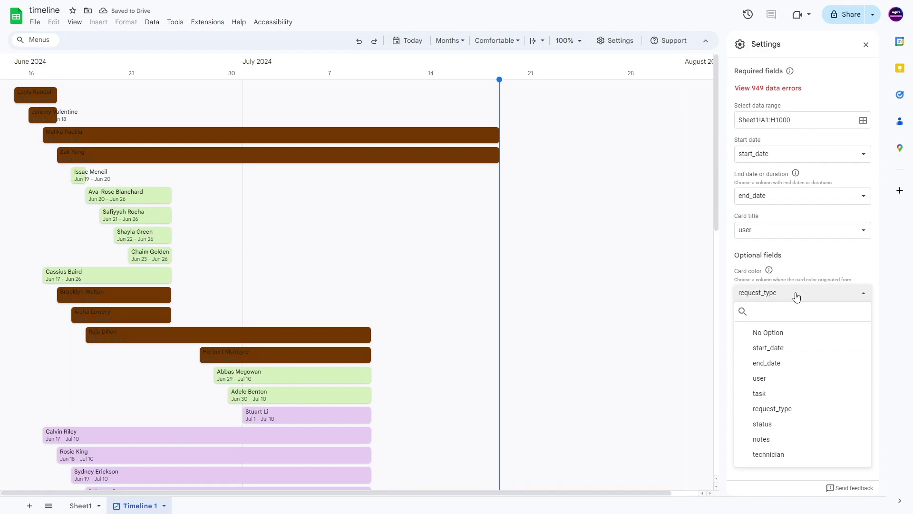
pyautogui.click(763, 424)
pyautogui.scroll(-3, 295, 271)
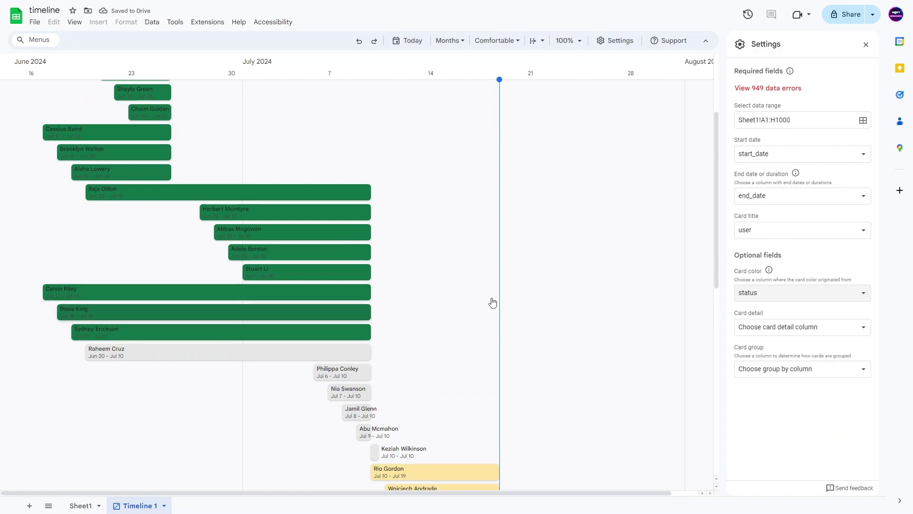
# Set the timeline's Card detail to notes, after trying task and status
pyautogui.click(764, 328)
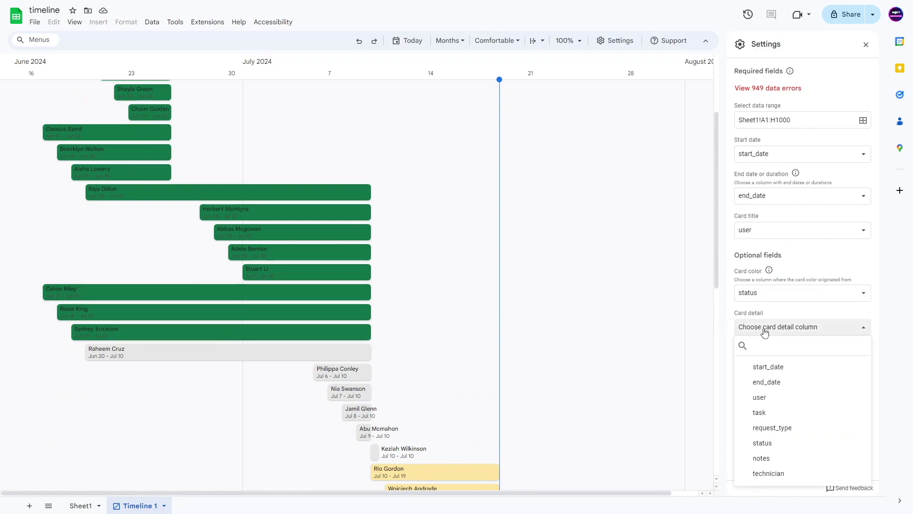
pyautogui.click(764, 413)
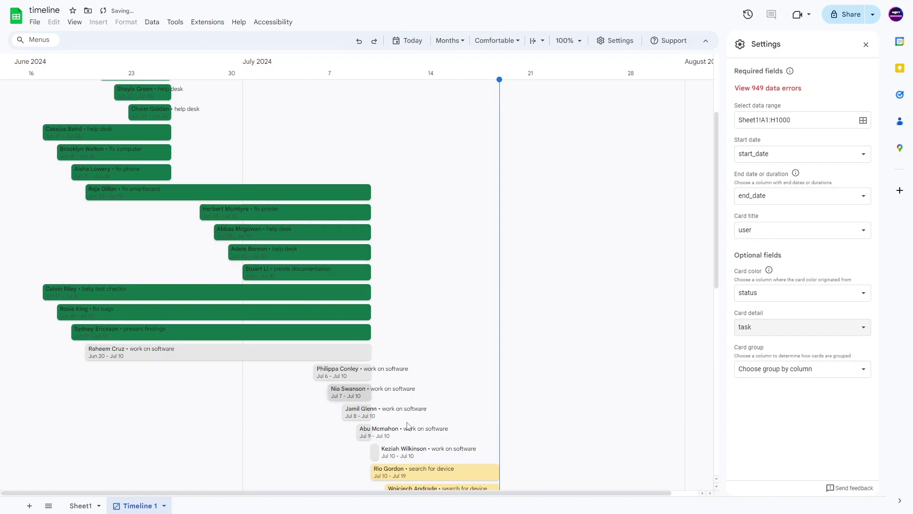
pyautogui.scroll(-3, 407, 426)
pyautogui.click(782, 328)
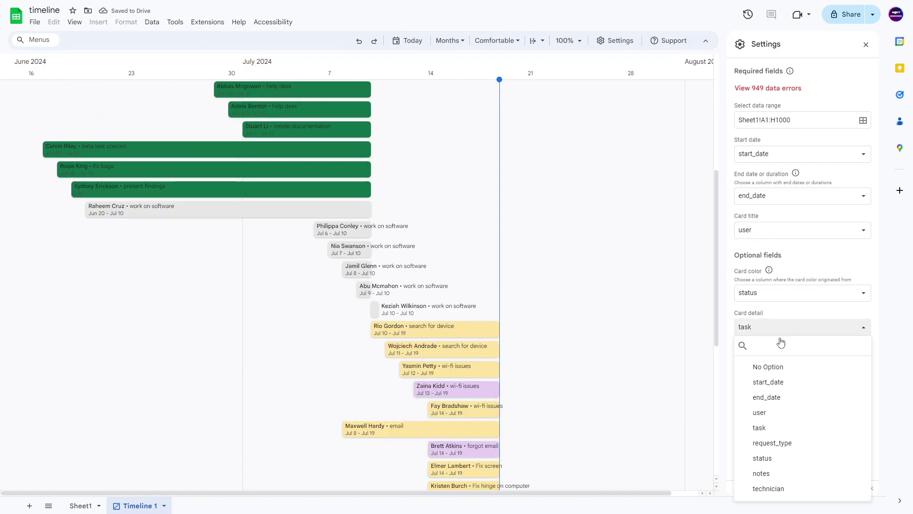
pyautogui.click(804, 459)
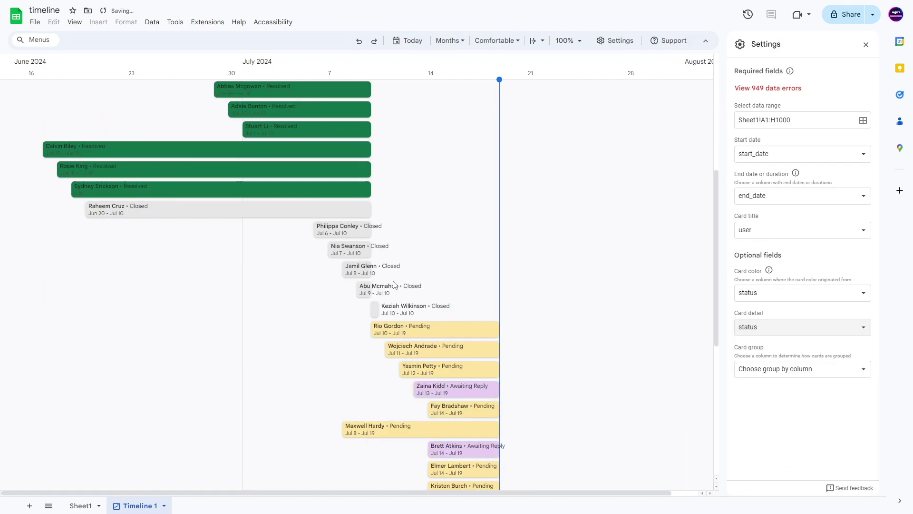
pyautogui.scroll(6, 418, 242)
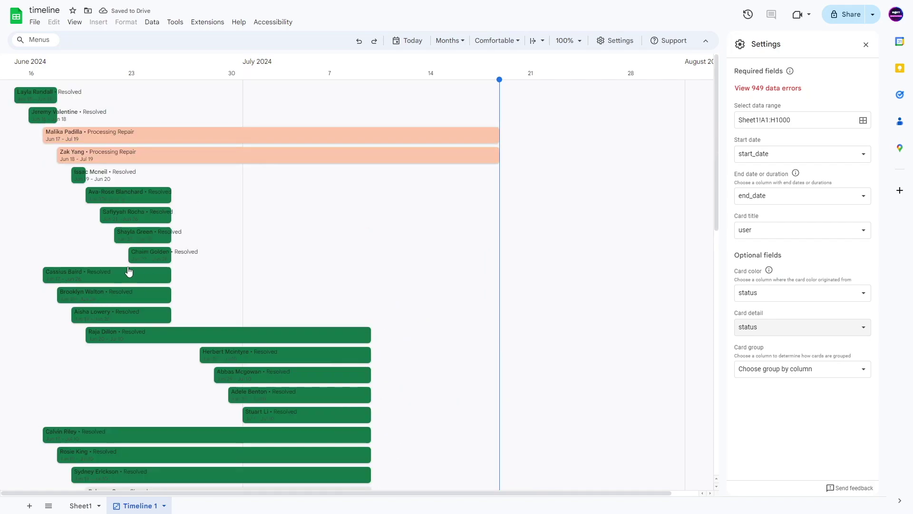
pyautogui.click(769, 330)
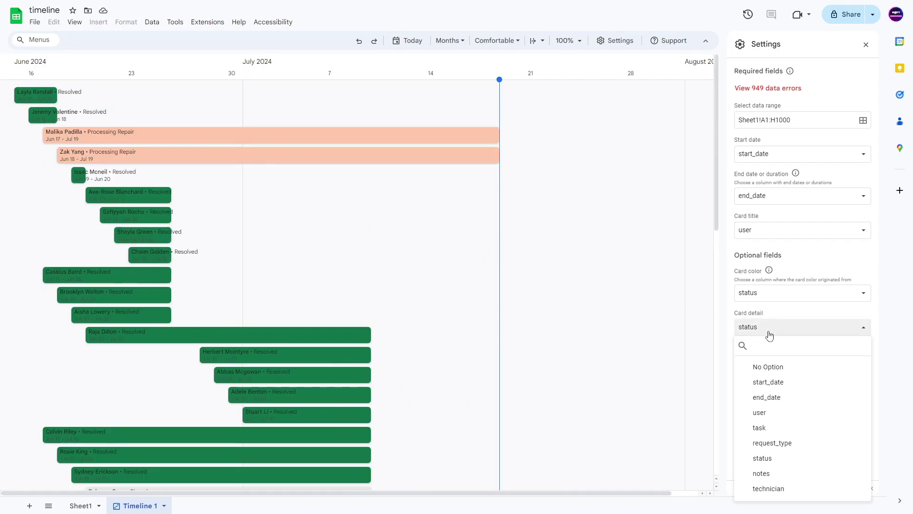
pyautogui.click(767, 475)
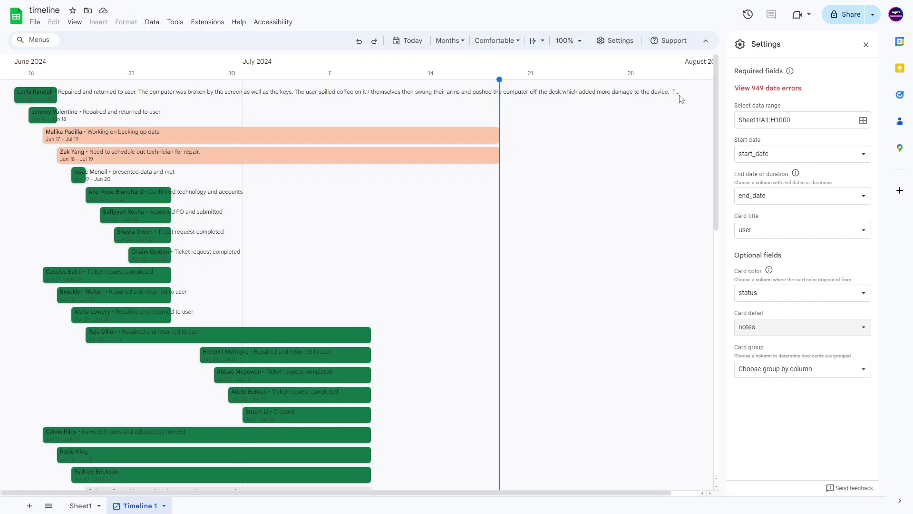
# Inspect the top ticket card's full details and notes, then close them and reopen timeline Settings
pyautogui.click(542, 41)
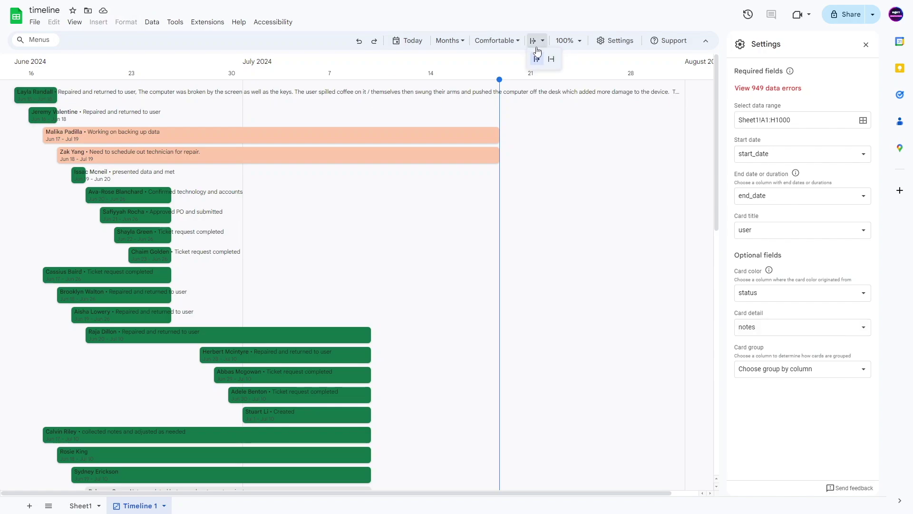
pyautogui.click(453, 93)
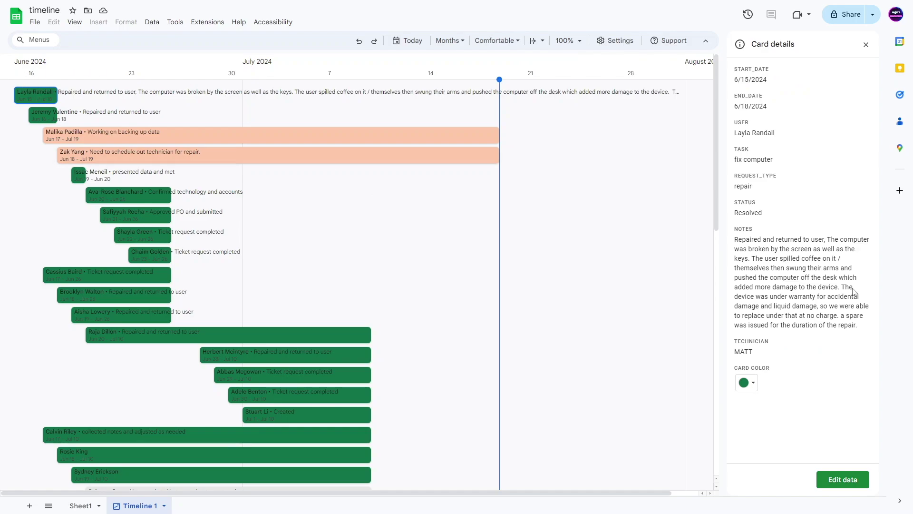
pyautogui.moveTo(735, 239); pyautogui.dragTo(840, 324)
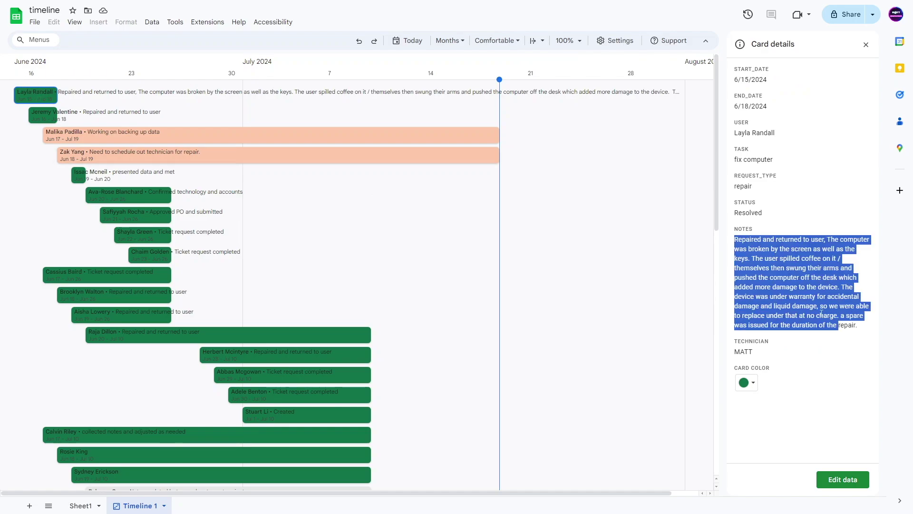
pyautogui.click(821, 314)
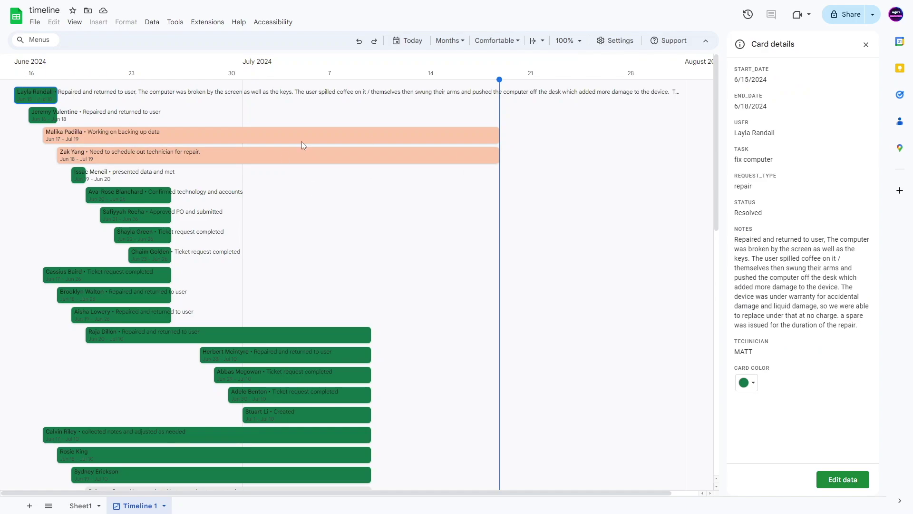
pyautogui.click(866, 44)
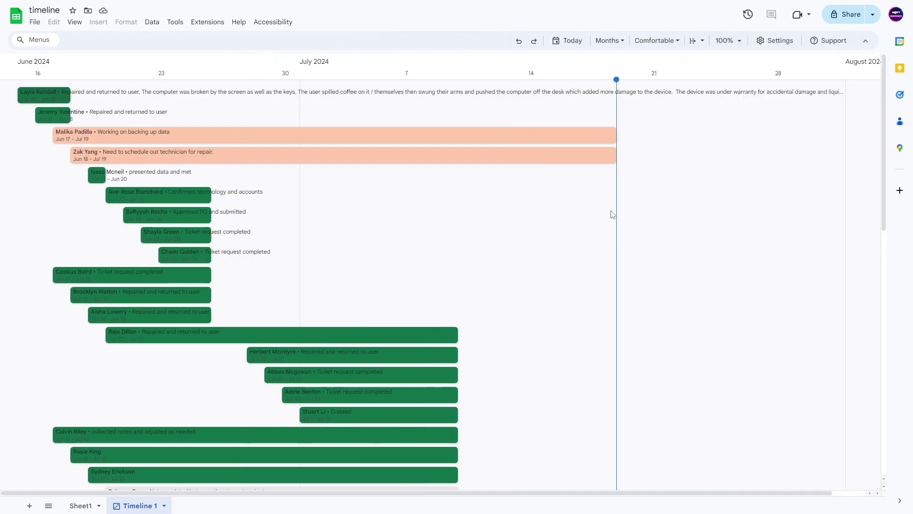
pyautogui.click(775, 41)
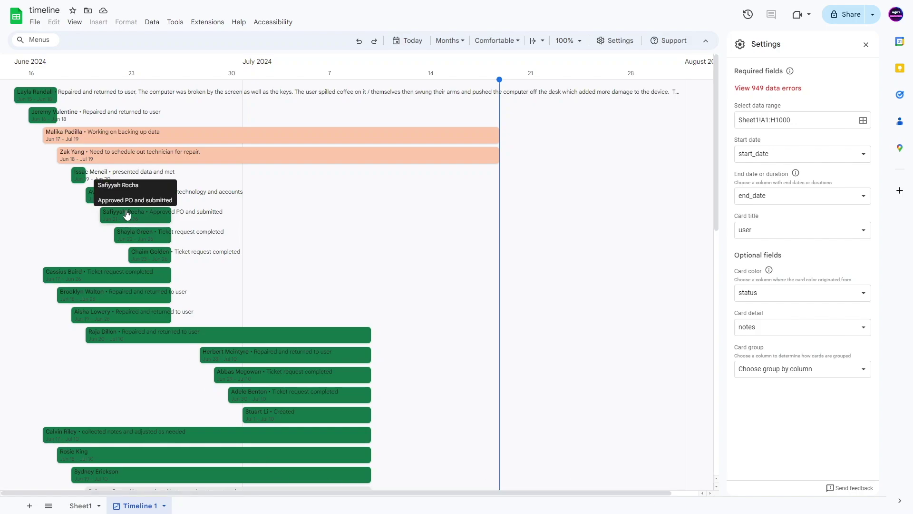
# Review the ticket cards spanning mid-June to mid-July 2024, then list the Card group columns
pyautogui.scroll(-12, 127, 215)
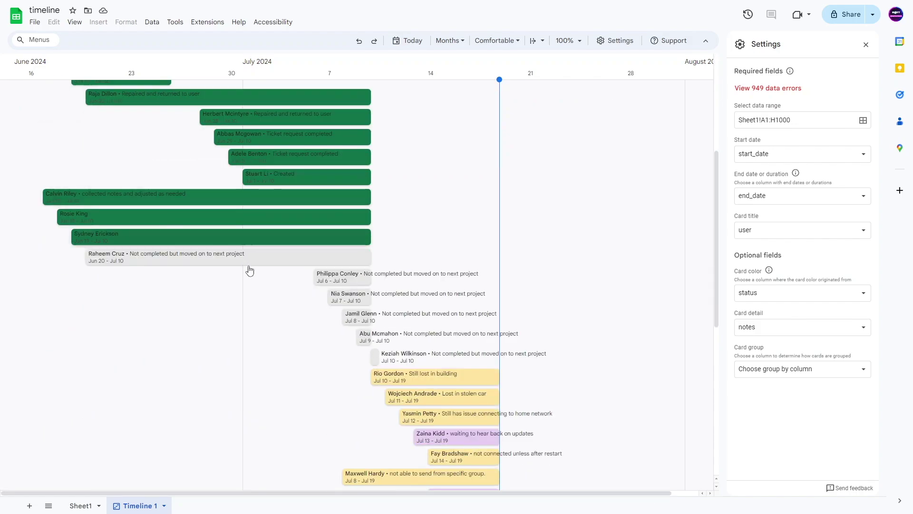
pyautogui.scroll(-3, 243, 418)
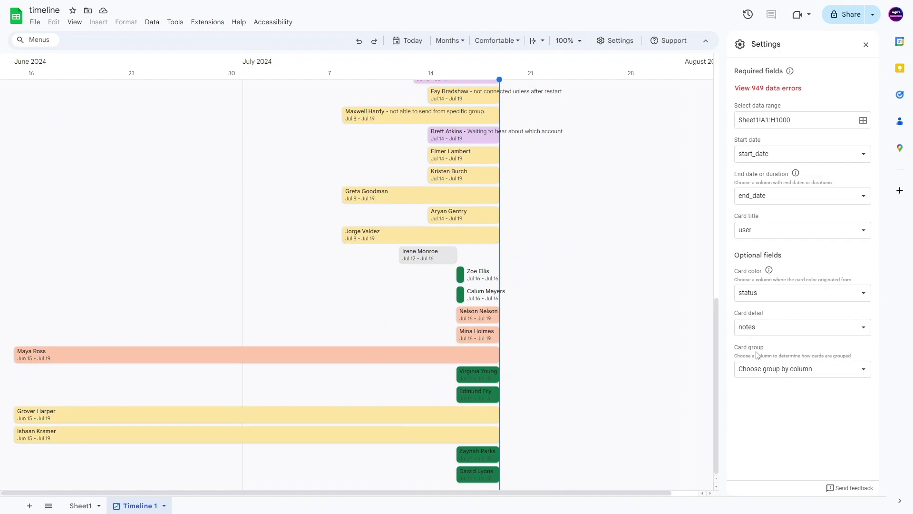
pyautogui.scroll(15, 190, 257)
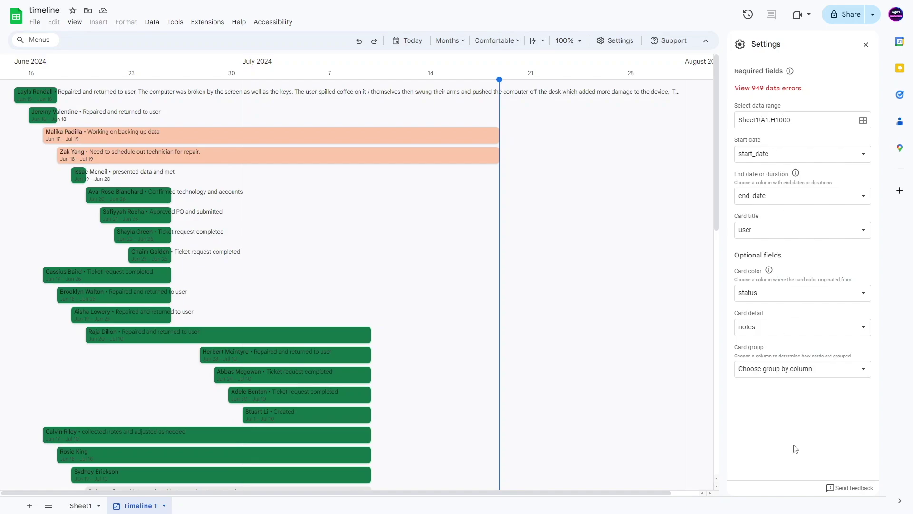
pyautogui.scroll(-4, 504, 295)
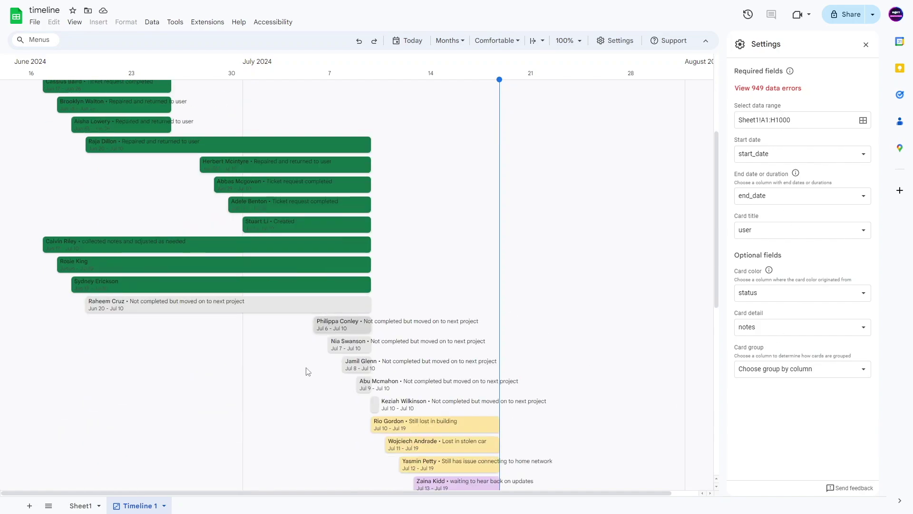
pyautogui.scroll(-4, 295, 373)
pyautogui.scroll(-5, 287, 375)
pyautogui.scroll(12, 276, 364)
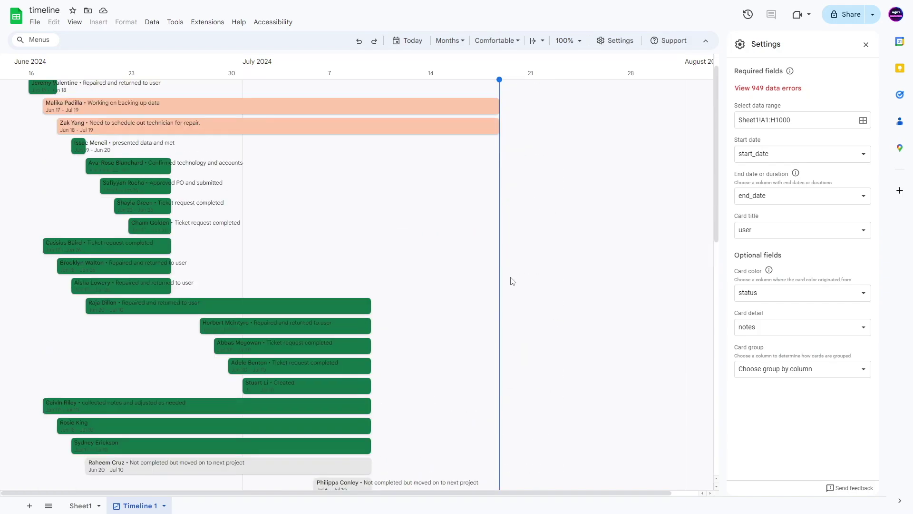
pyautogui.click(793, 371)
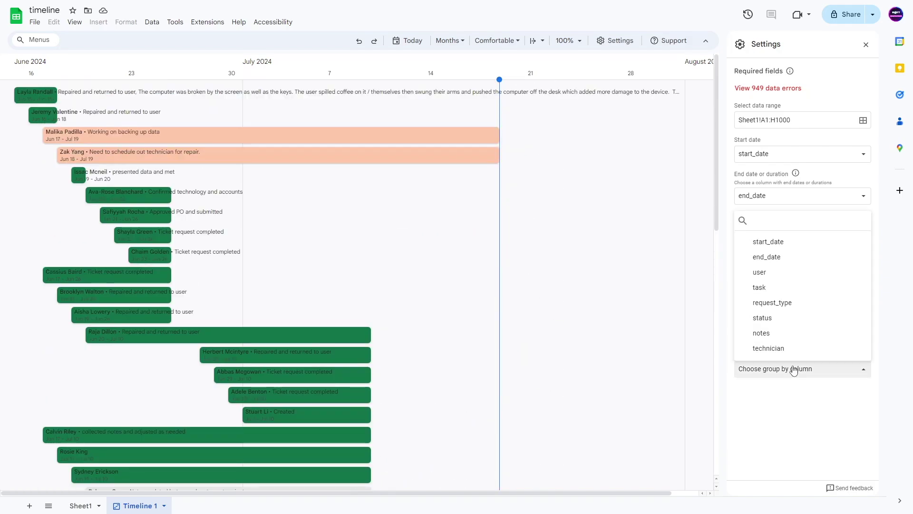
# Group the cards by end_date instead of start_date and scroll the resulting date rows
pyautogui.click(761, 242)
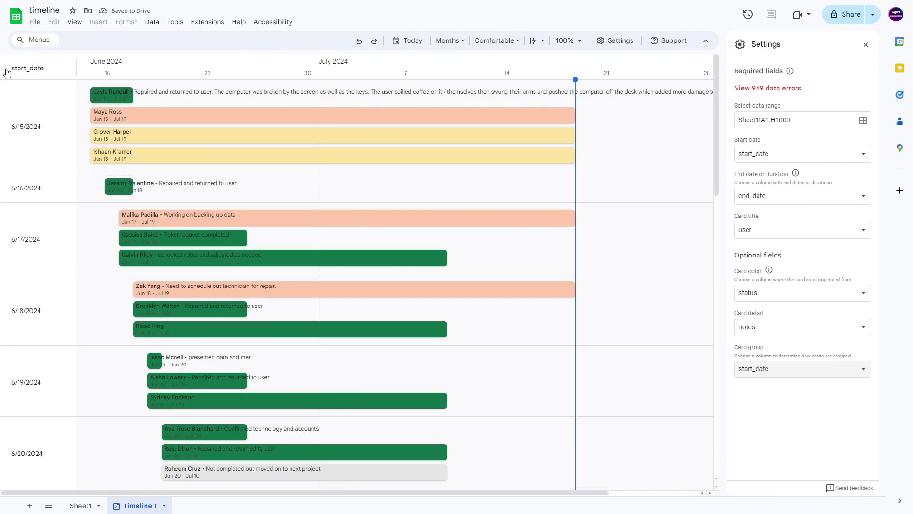
pyautogui.scroll(-6, 116, 214)
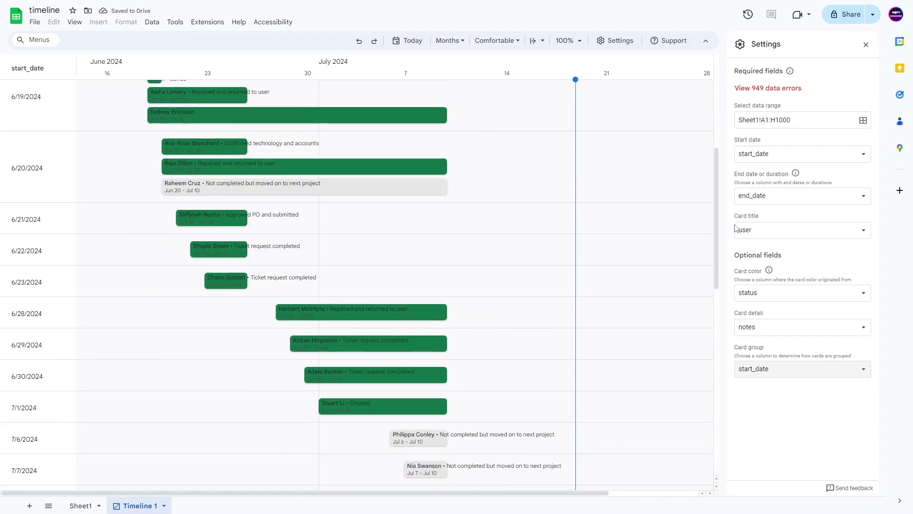
pyautogui.click(768, 368)
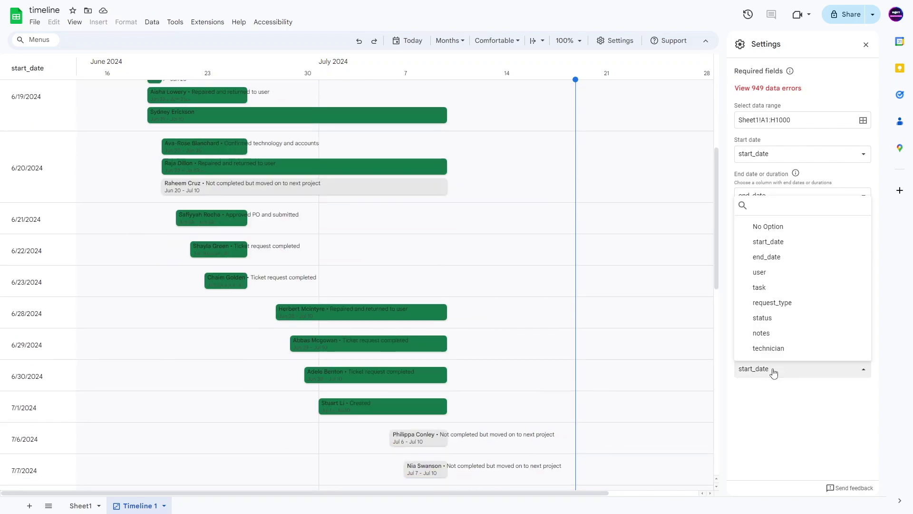
pyautogui.click(766, 256)
pyautogui.scroll(5, 595, 230)
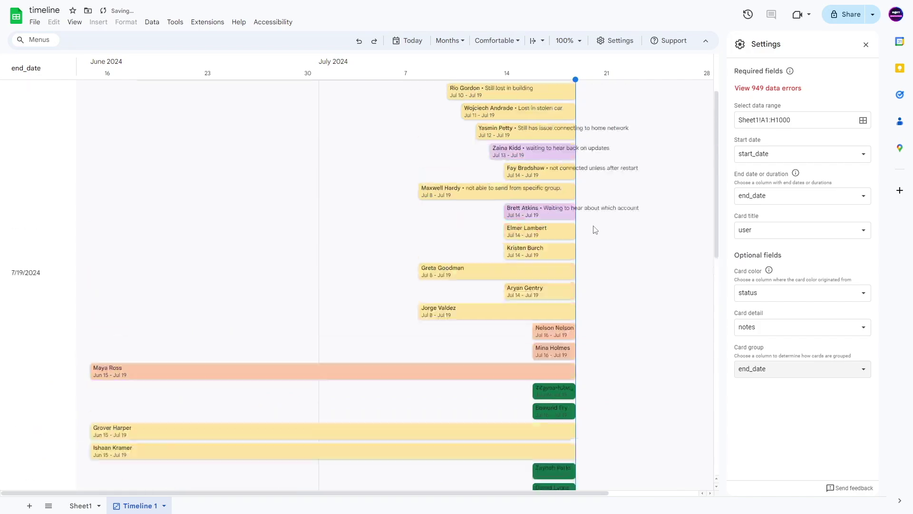
pyautogui.scroll(2, 594, 230)
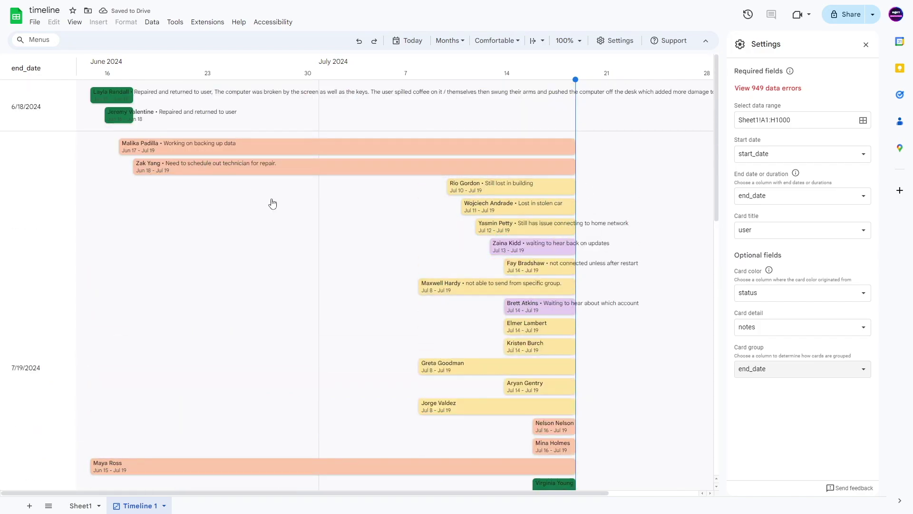
pyautogui.scroll(-10, 371, 273)
pyautogui.scroll(-1, 449, 236)
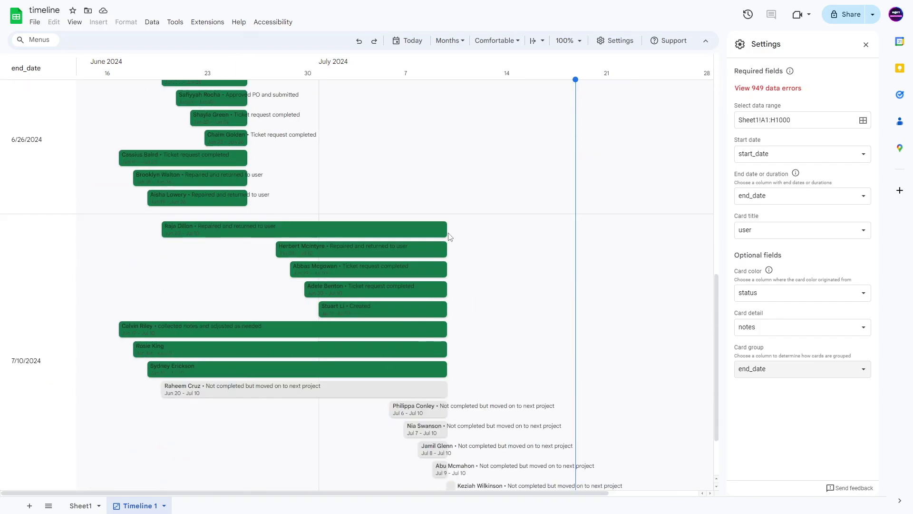
pyautogui.scroll(-2, 449, 236)
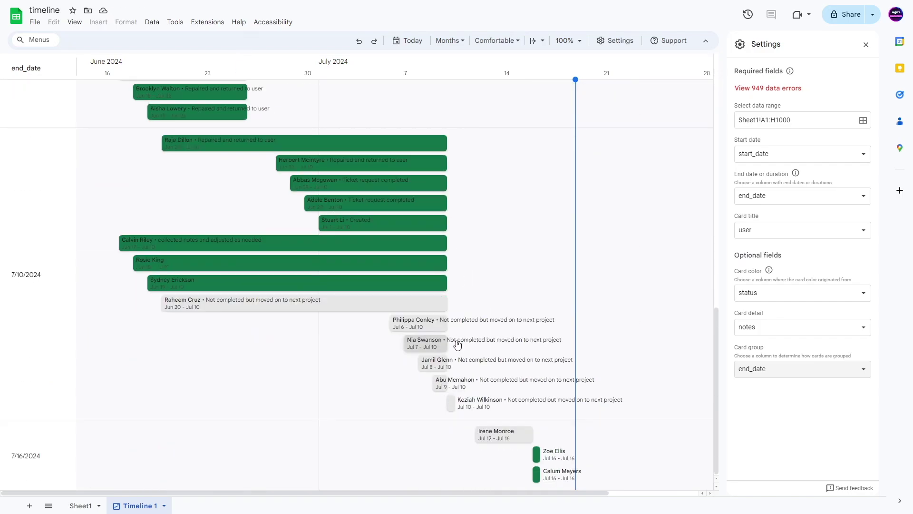
# Set Card group to task and scroll rows like fix computer, help desk and wi-fi issues
pyautogui.click(767, 371)
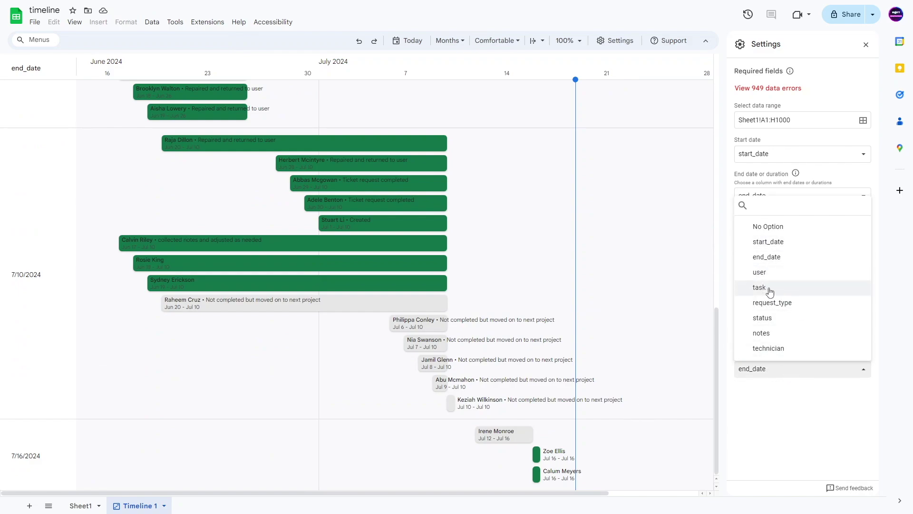
pyautogui.click(749, 287)
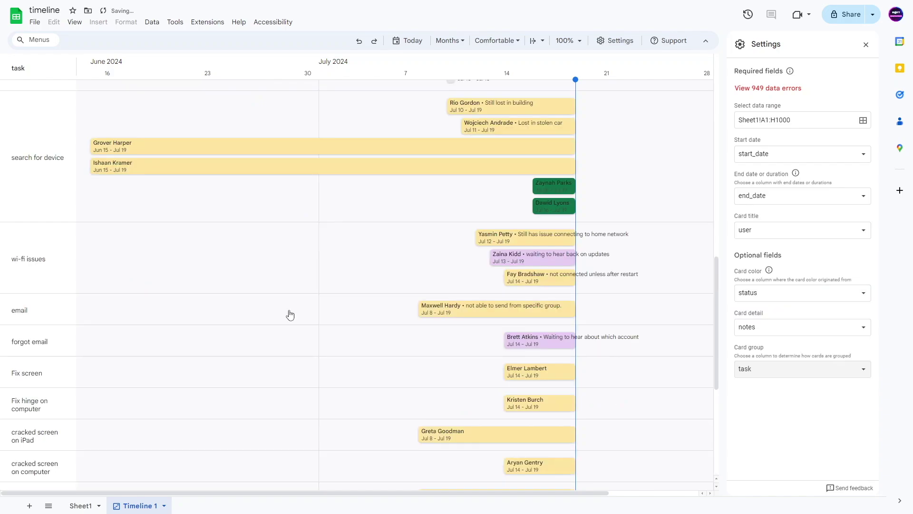
pyautogui.scroll(15, 112, 230)
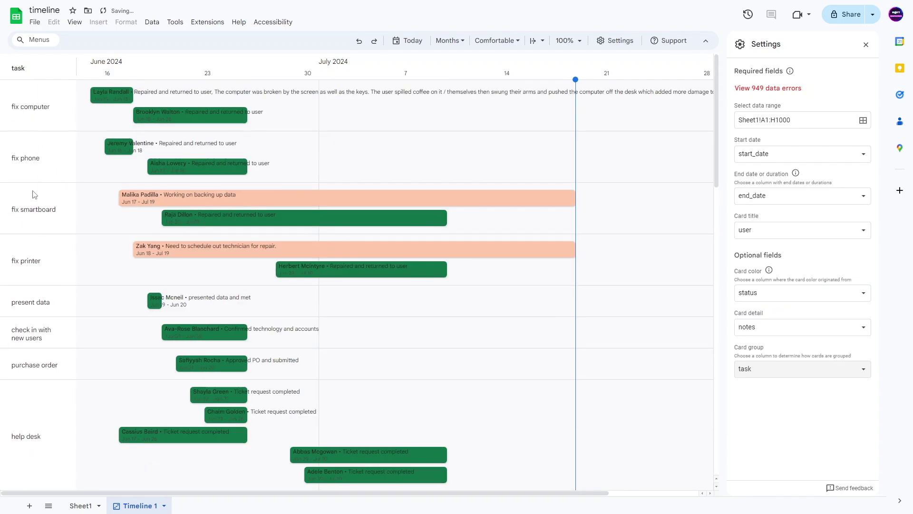
pyautogui.scroll(-4, 34, 195)
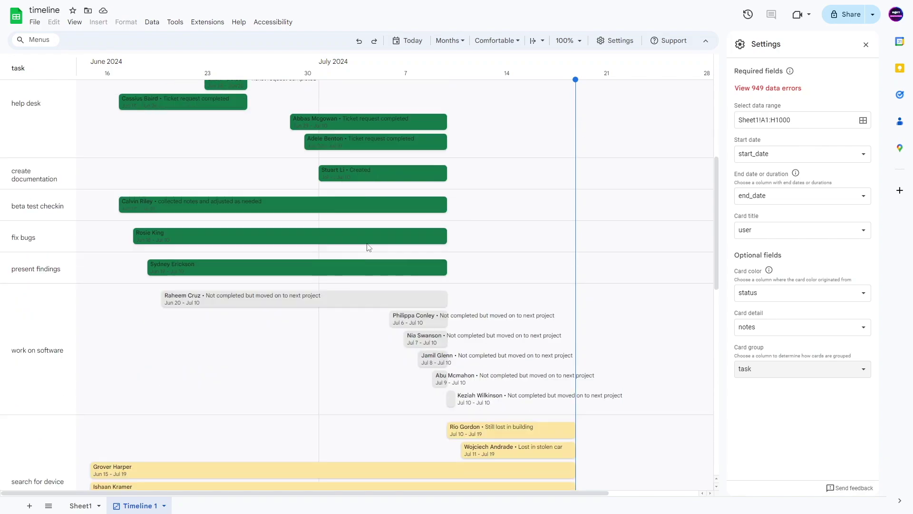
pyautogui.scroll(-3, 369, 246)
pyautogui.scroll(-7, 428, 361)
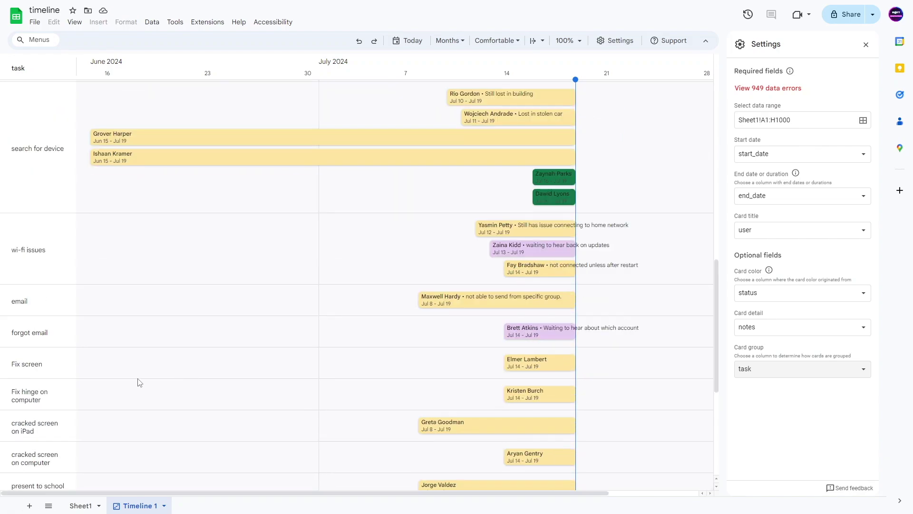
pyautogui.scroll(-6, 412, 329)
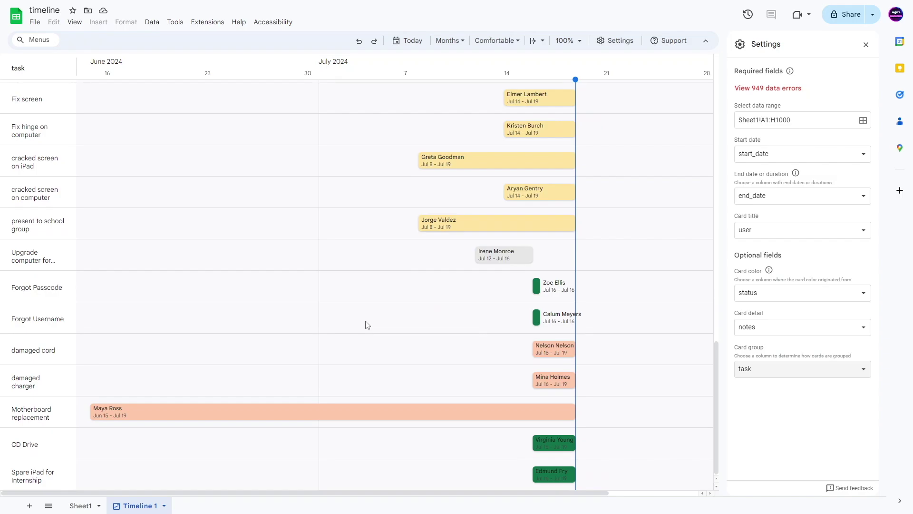
pyautogui.scroll(20, 248, 343)
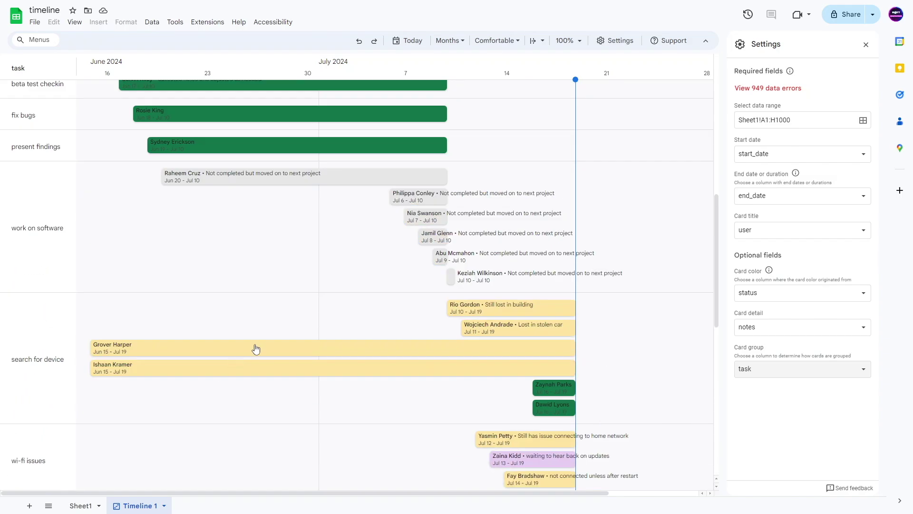
# Group the cards by status and scroll through the status rows
pyautogui.click(764, 368)
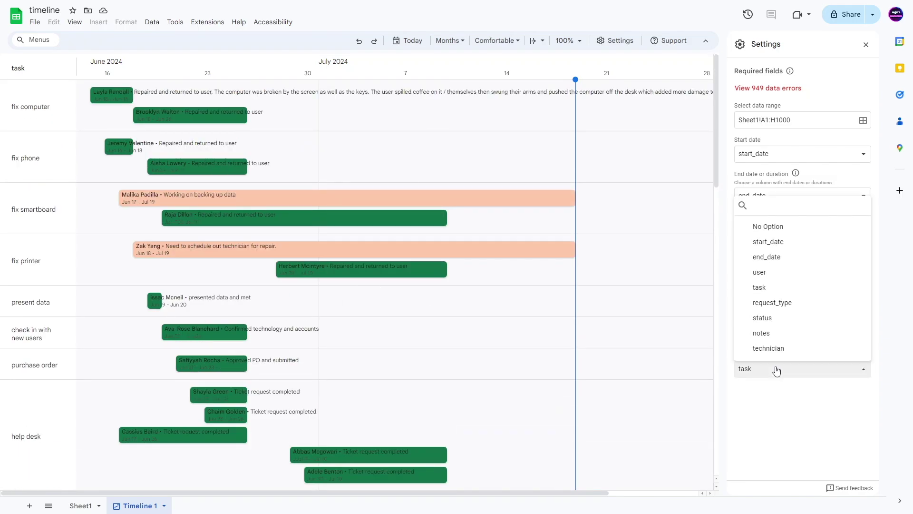
pyautogui.click(766, 317)
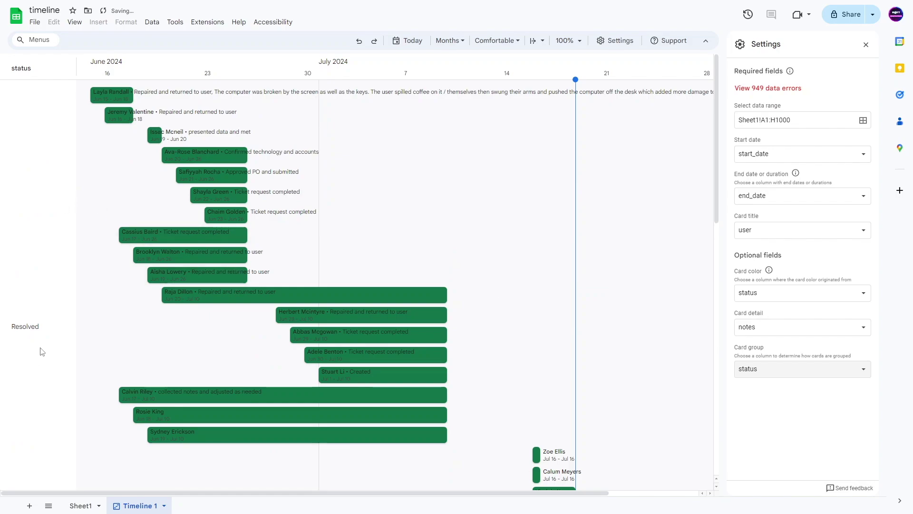
pyautogui.scroll(-6, 252, 206)
pyautogui.scroll(-2, 558, 282)
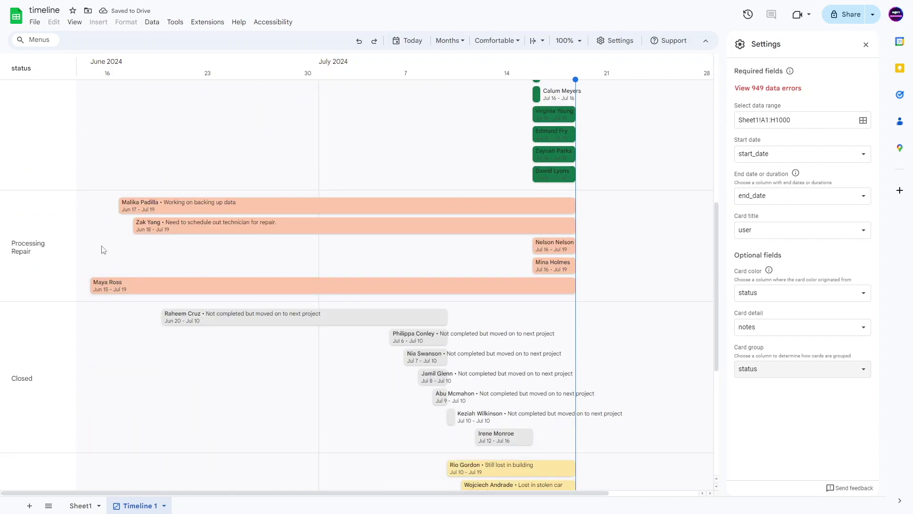
pyautogui.scroll(-3, 498, 330)
pyautogui.scroll(-3, 497, 330)
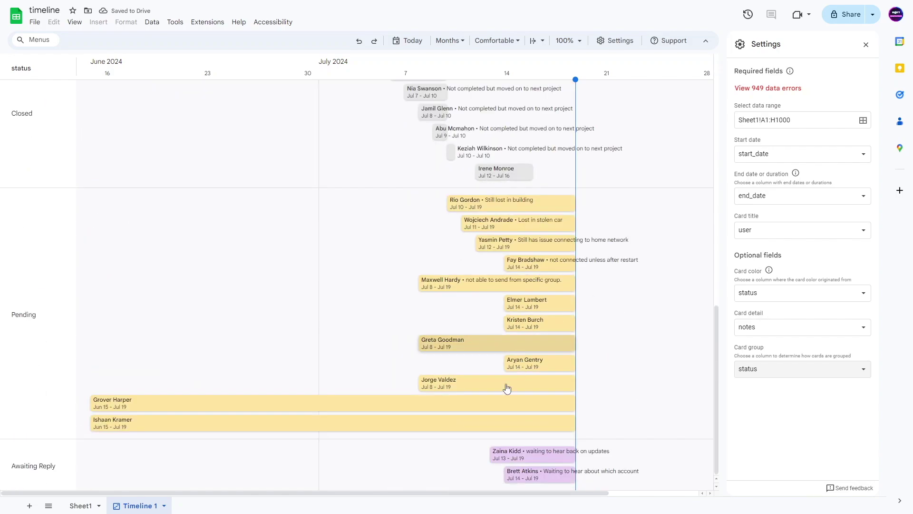
pyautogui.scroll(7, 147, 255)
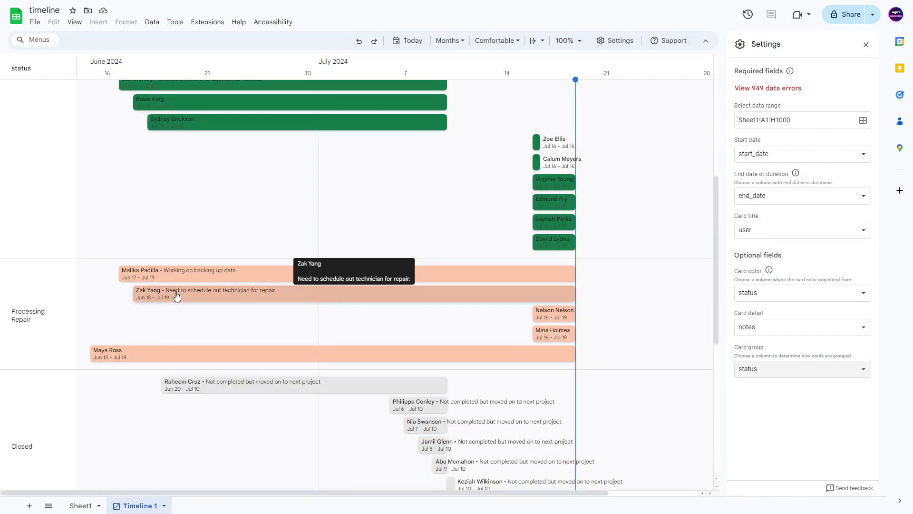
# Switch Card group to technician and scroll through each technician's row of cards
pyautogui.click(760, 370)
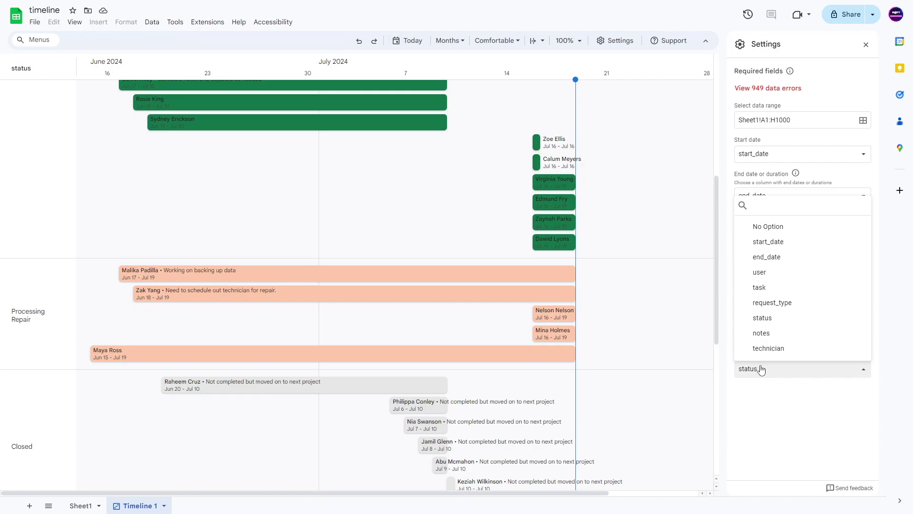
pyautogui.click(762, 350)
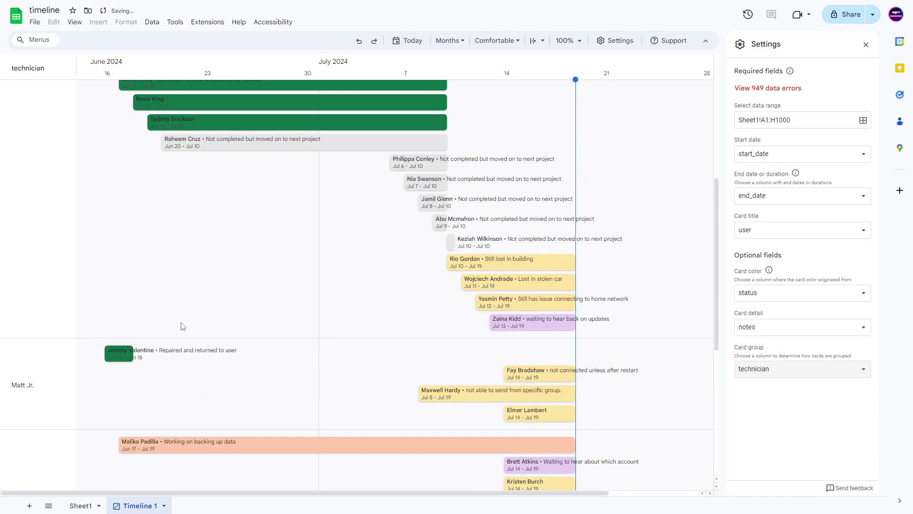
pyautogui.scroll(7, 182, 324)
pyautogui.scroll(-8, 30, 271)
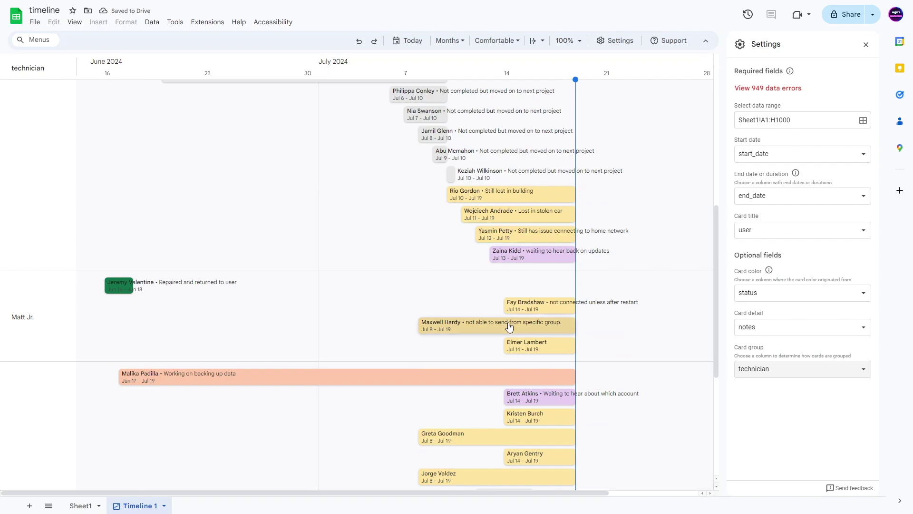
pyautogui.scroll(-5, 284, 362)
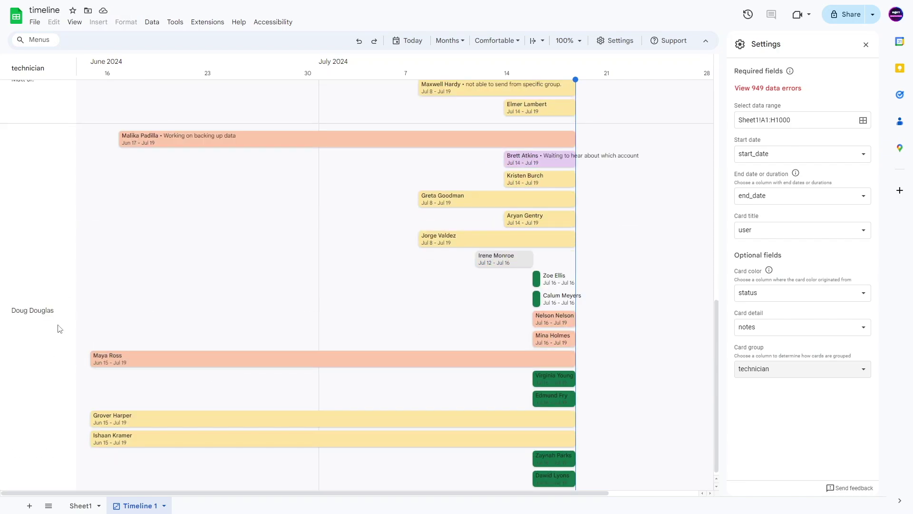
pyautogui.scroll(2, 312, 306)
pyautogui.scroll(7, 142, 336)
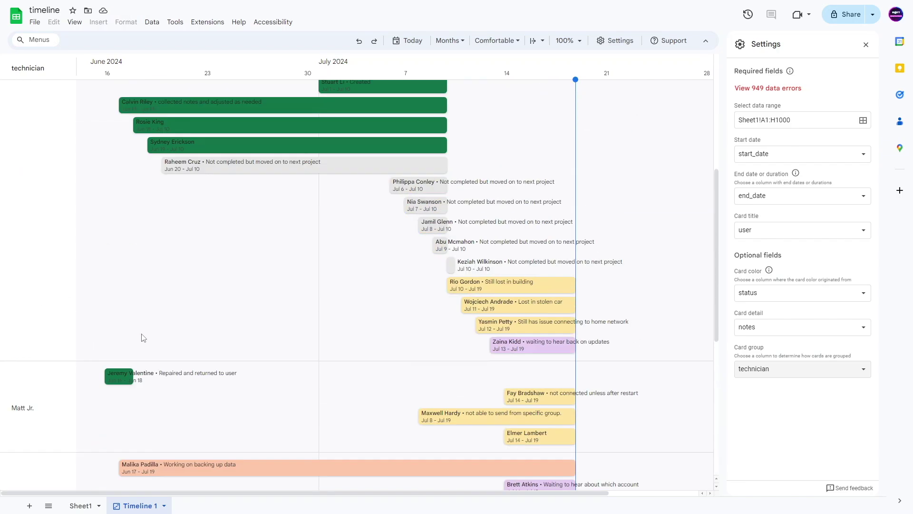
pyautogui.scroll(-1, 493, 309)
pyautogui.scroll(-7, 344, 384)
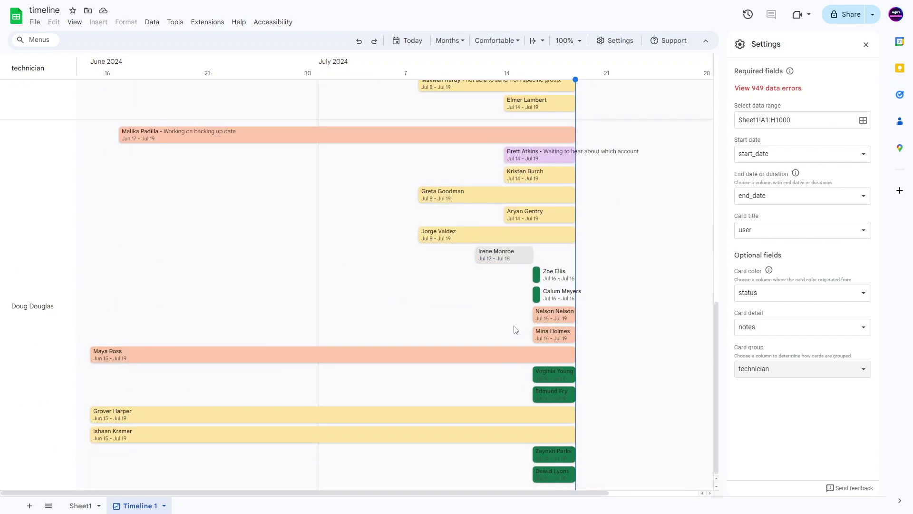
pyautogui.scroll(10, 516, 295)
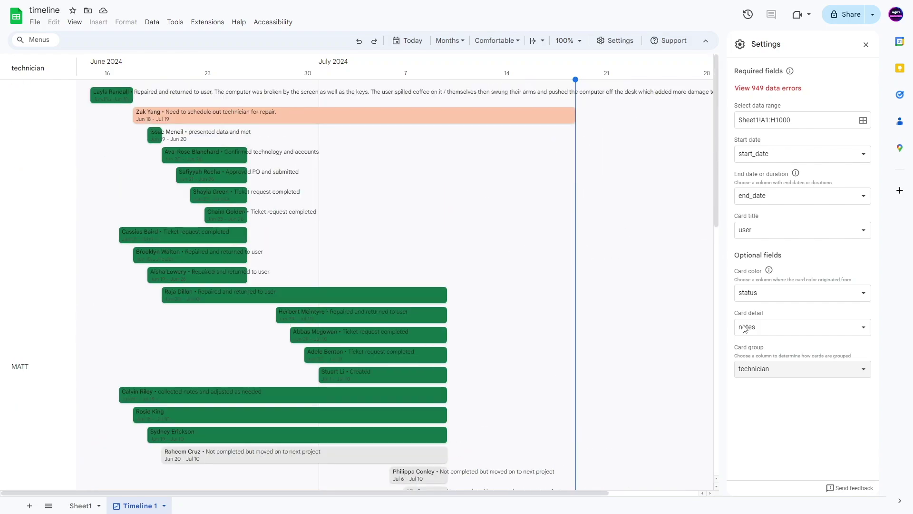
# Regroup the cards by status and open the pending lost-device ticket's details
pyautogui.click(791, 373)
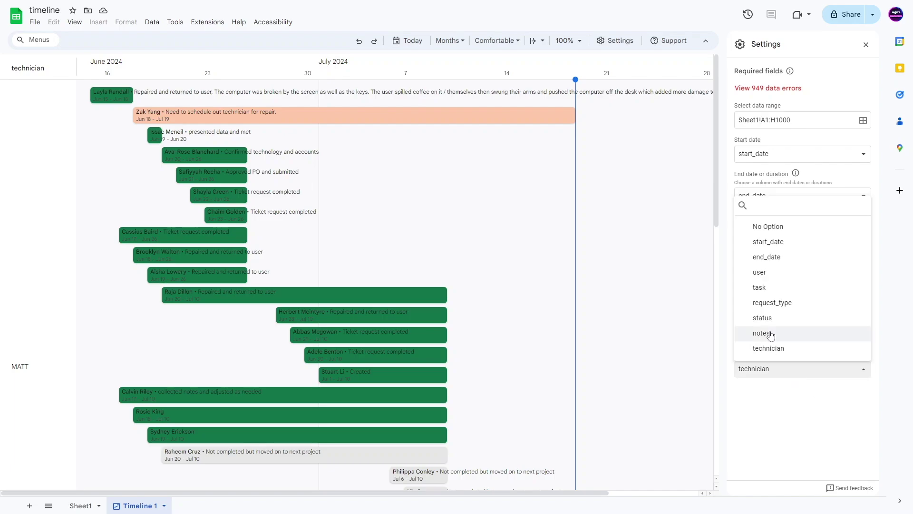
pyautogui.click(765, 318)
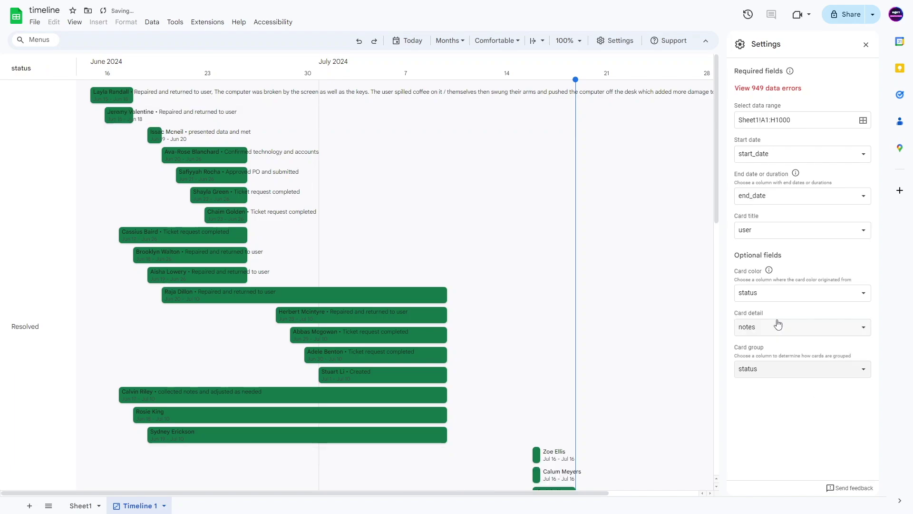
pyautogui.scroll(-10, 499, 299)
pyautogui.scroll(-5, 501, 441)
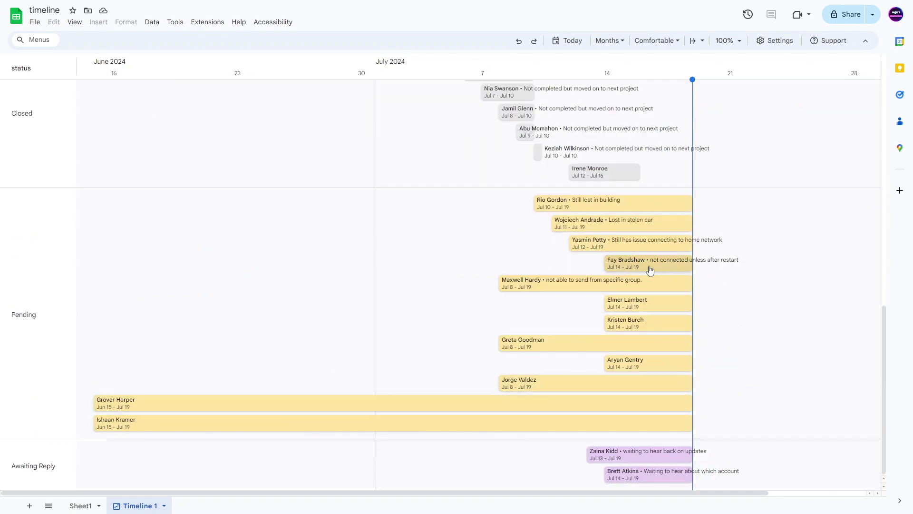
pyautogui.click(134, 402)
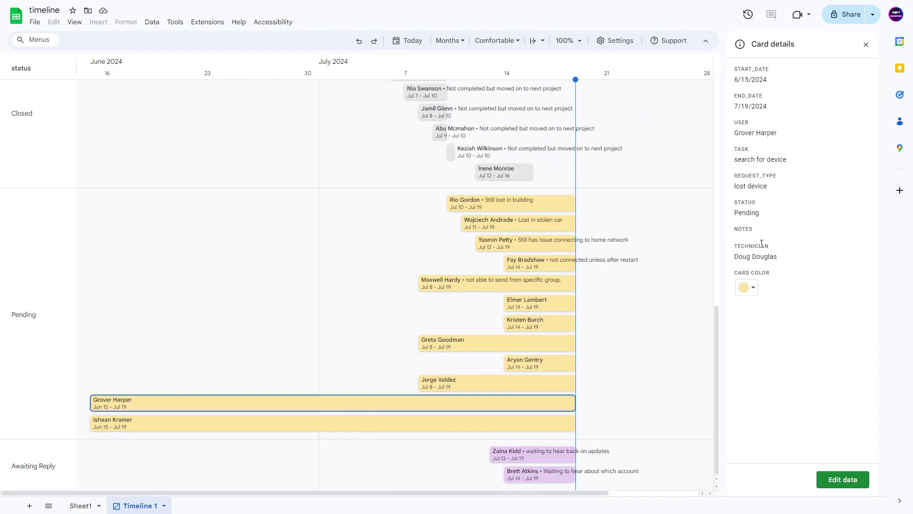
# Via Edit data, enter 'Looking for the lost device.' in Sheet1 cell G48
pyautogui.doubleClick(747, 231)
pyautogui.click(837, 481)
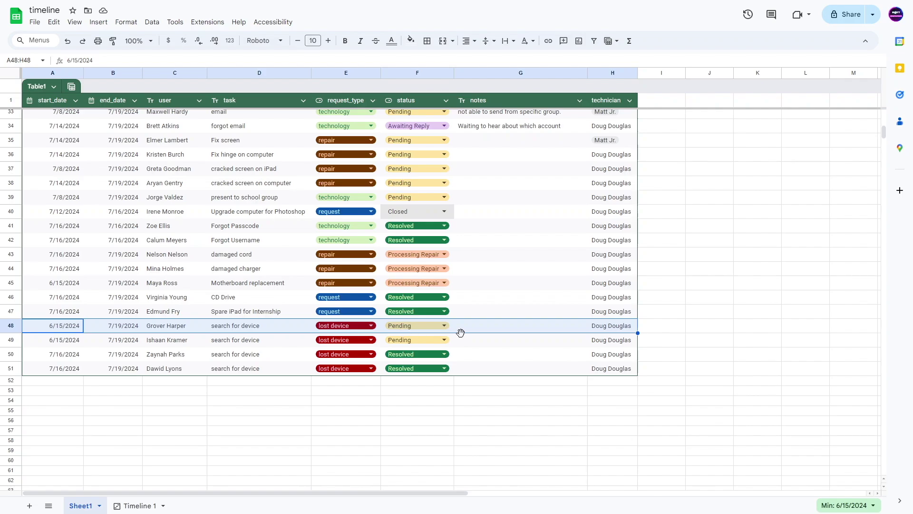
pyautogui.click(496, 352)
pyautogui.click(503, 328)
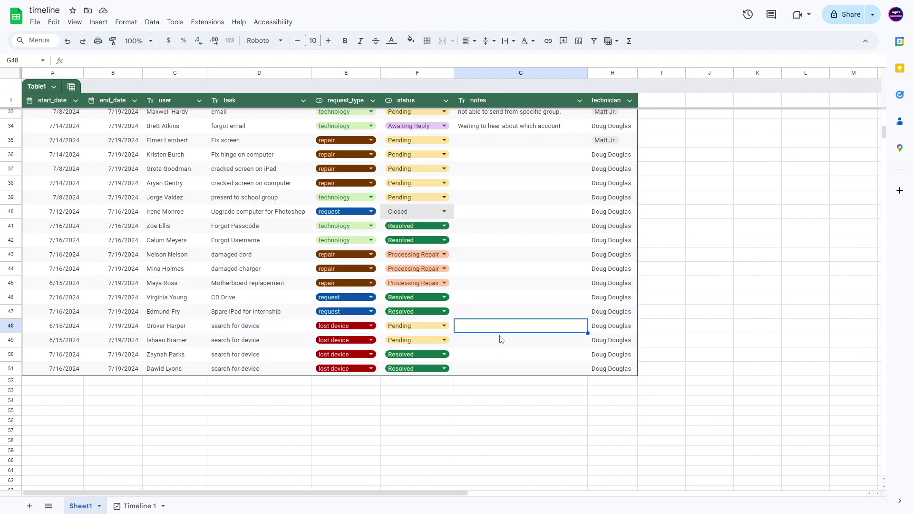
pyautogui.write('Lo')
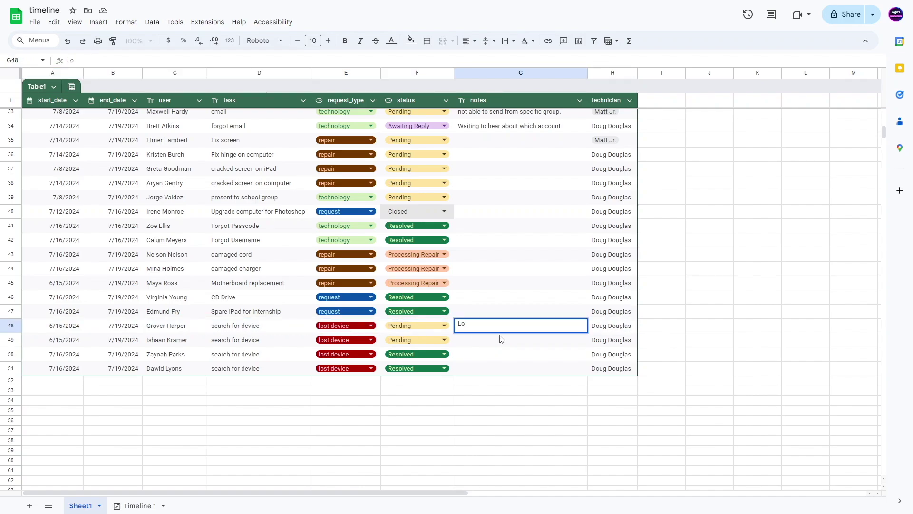
pyautogui.write('oking for the lost d')
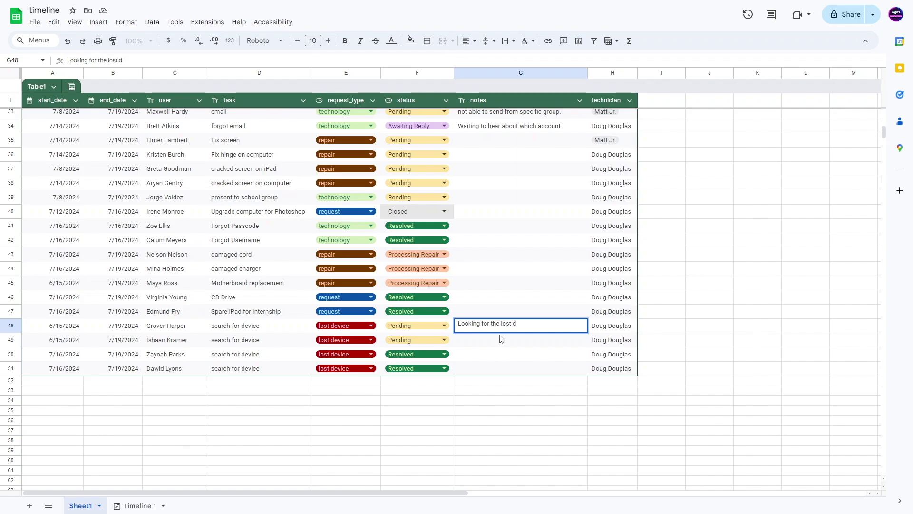
pyautogui.write('evice.')
pyautogui.press('Return')
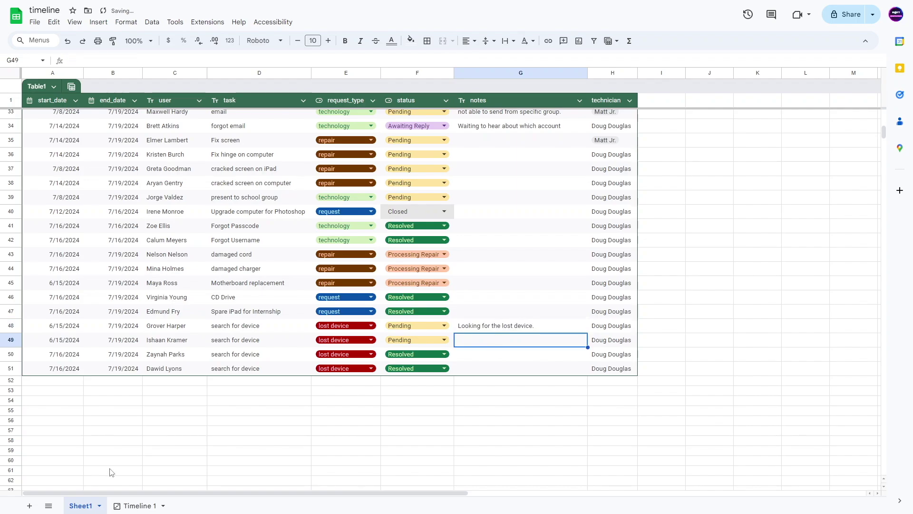
# Return to Timeline 1 and confirm the lost-device card shows 'Looking for the lost device.'
pyautogui.click(120, 505)
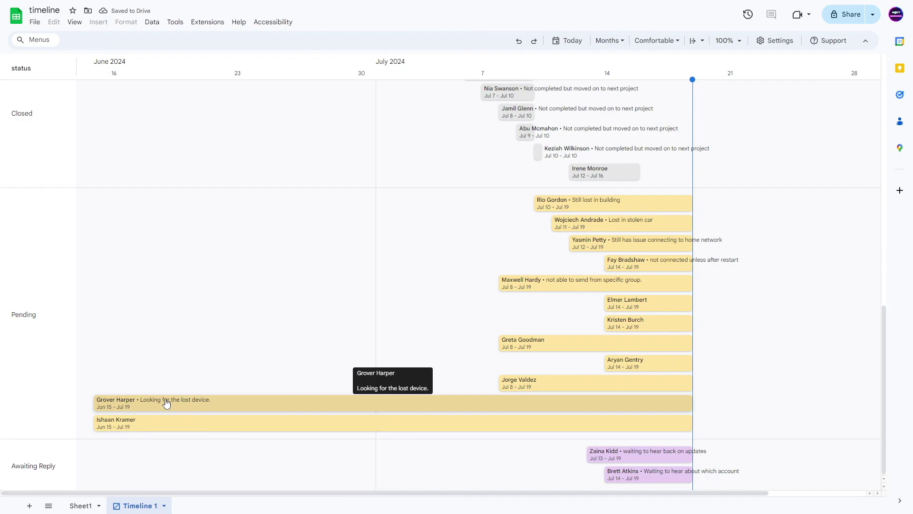
pyautogui.scroll(12, 152, 401)
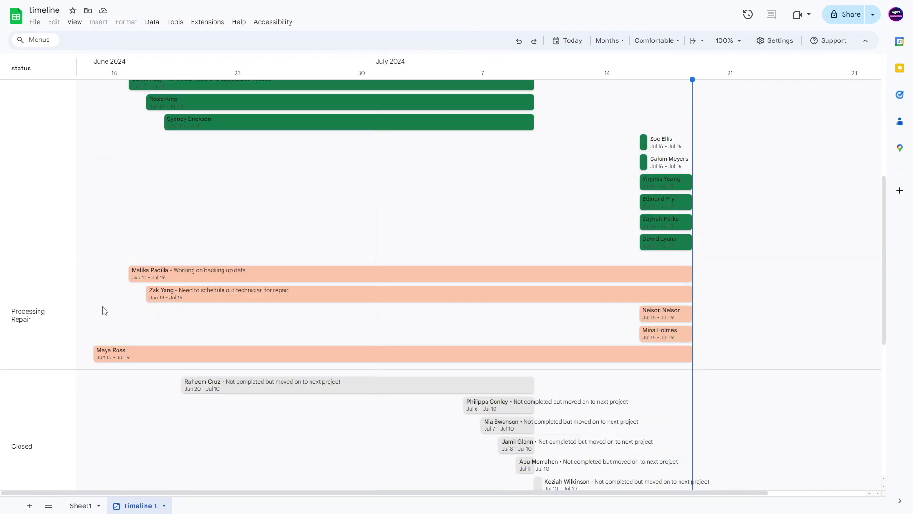
pyautogui.scroll(3, 109, 256)
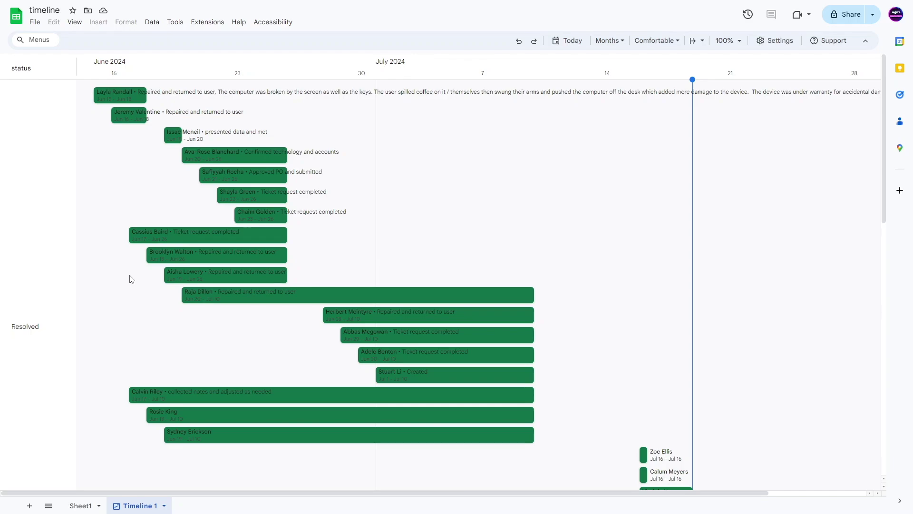
pyautogui.scroll(-15, 737, 312)
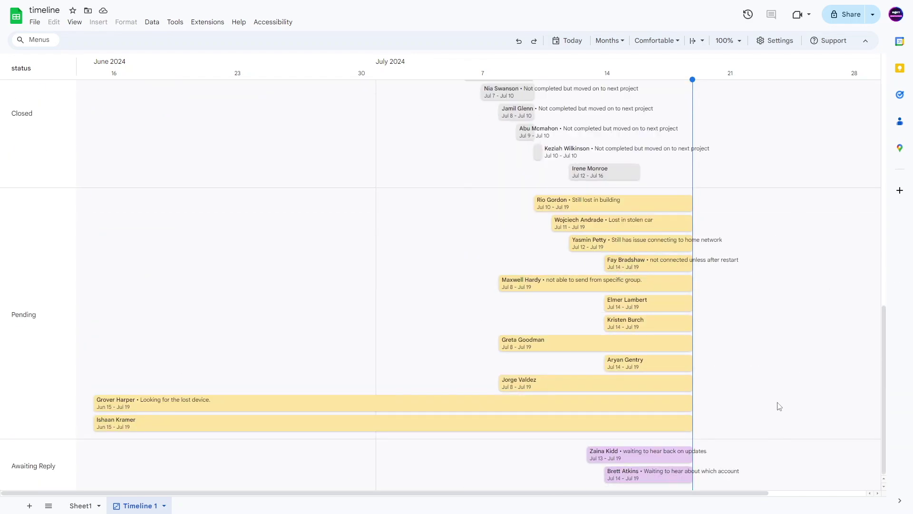
pyautogui.scroll(15, 761, 385)
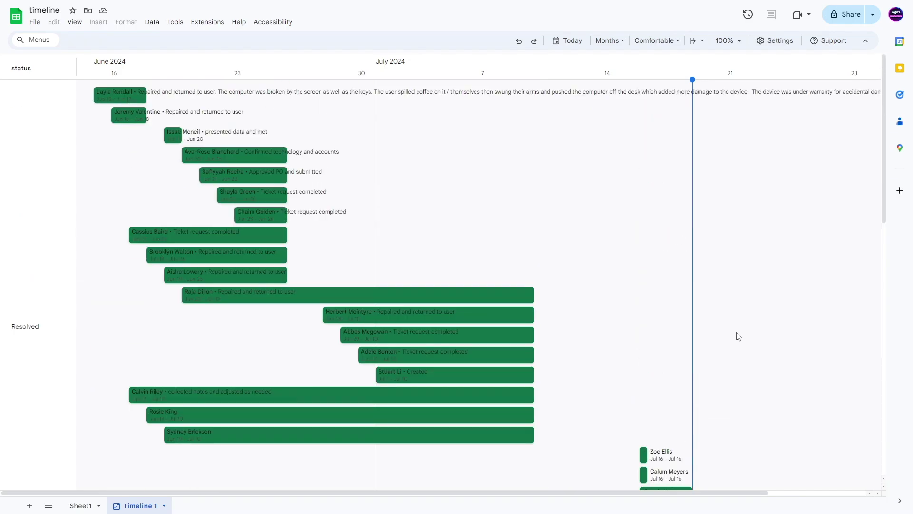
pyautogui.scroll(-15, 734, 286)
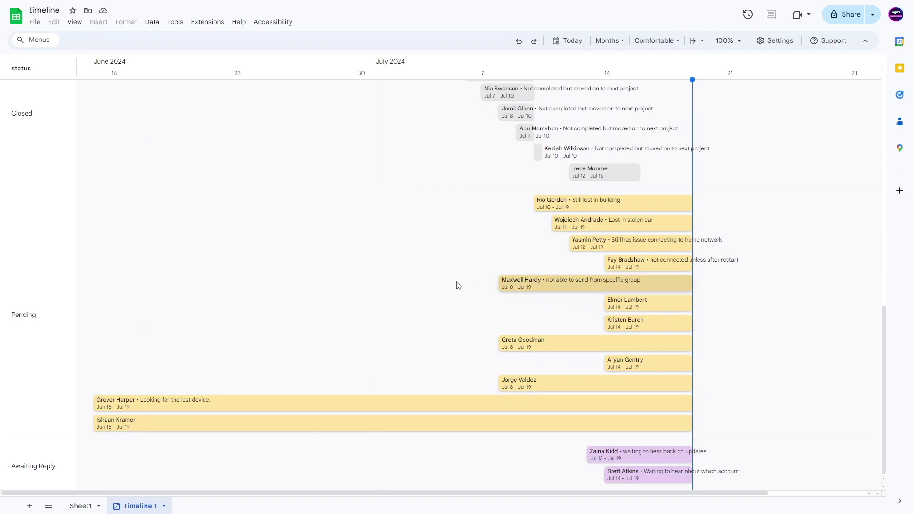
pyautogui.scroll(8, 315, 230)
pyautogui.scroll(7, 332, 220)
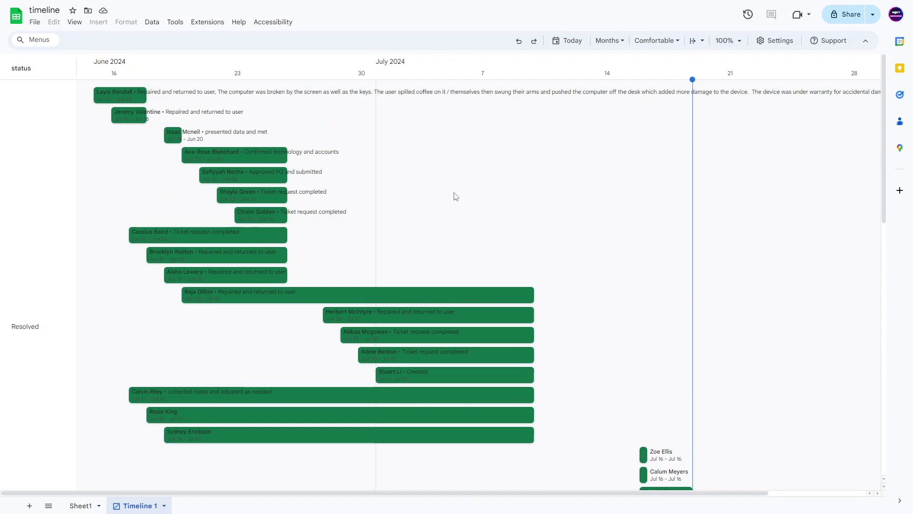
pyautogui.scroll(-9, 652, 223)
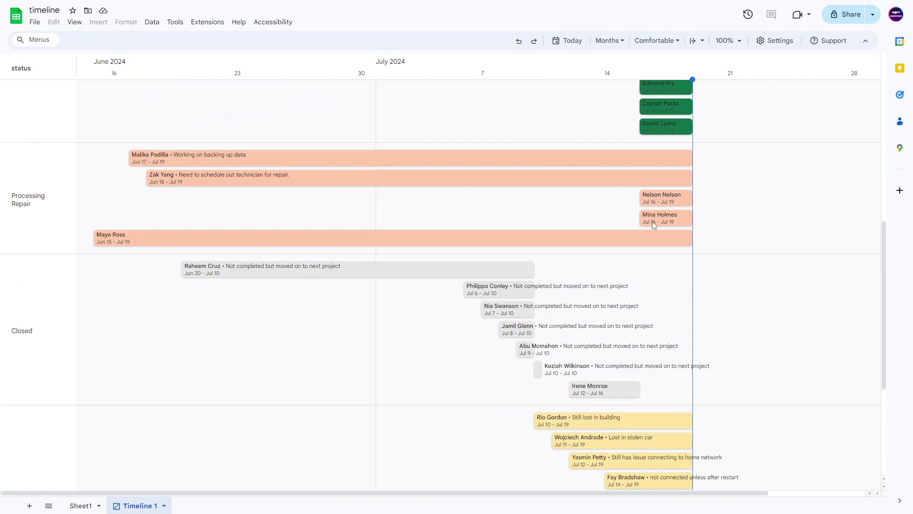
pyautogui.scroll(-4, 622, 316)
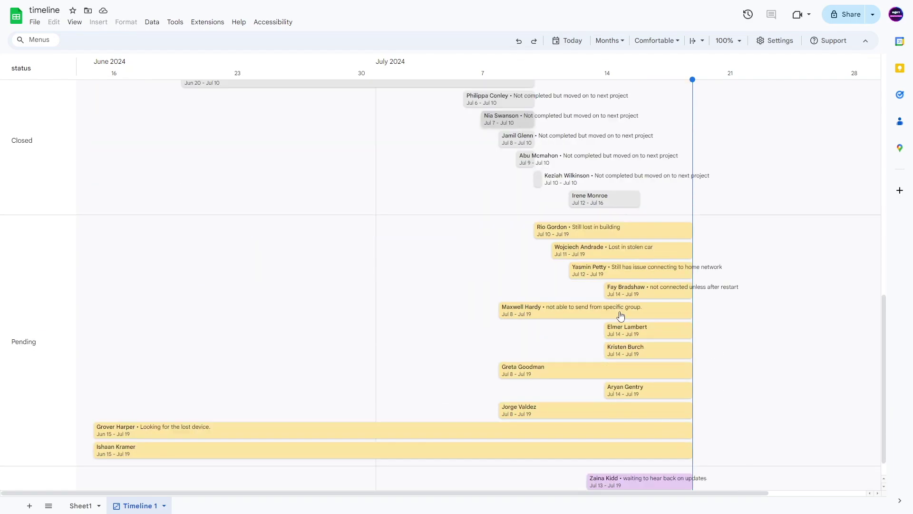